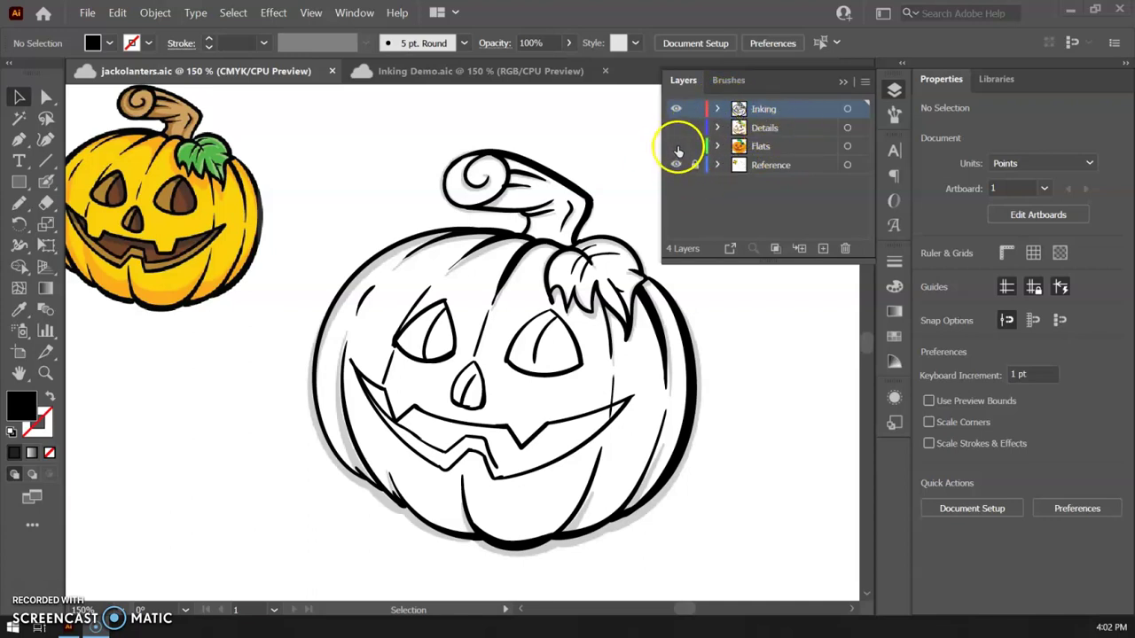
# Step: Show the Flats and Details layers of the finished pumpkin in jackolanters.aic
pyautogui.click(675, 147)
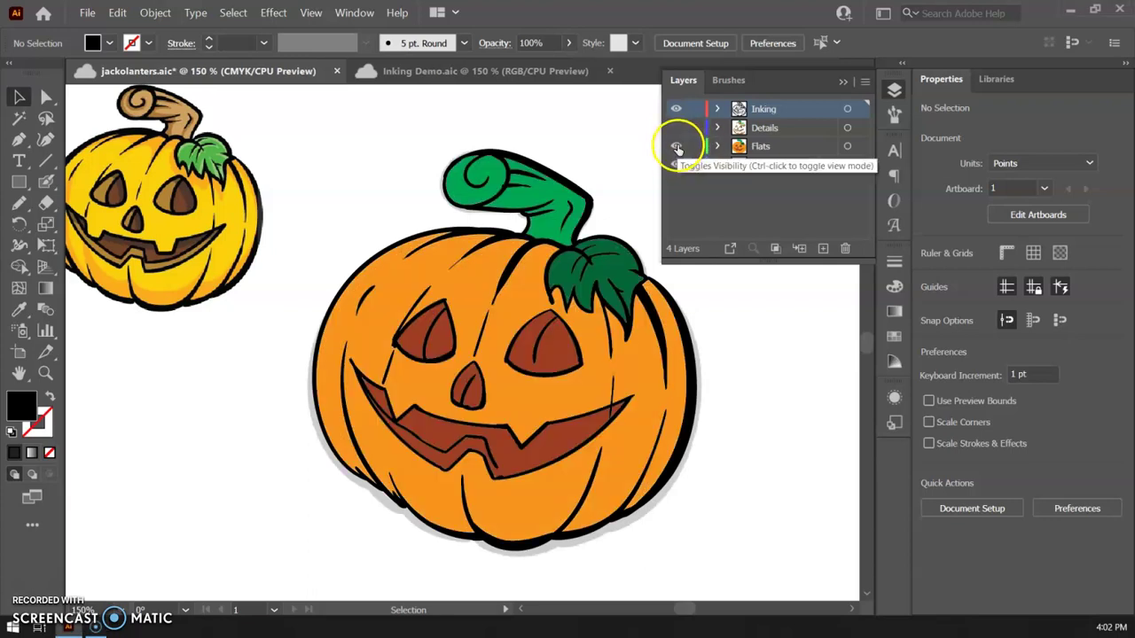
pyautogui.click(676, 129)
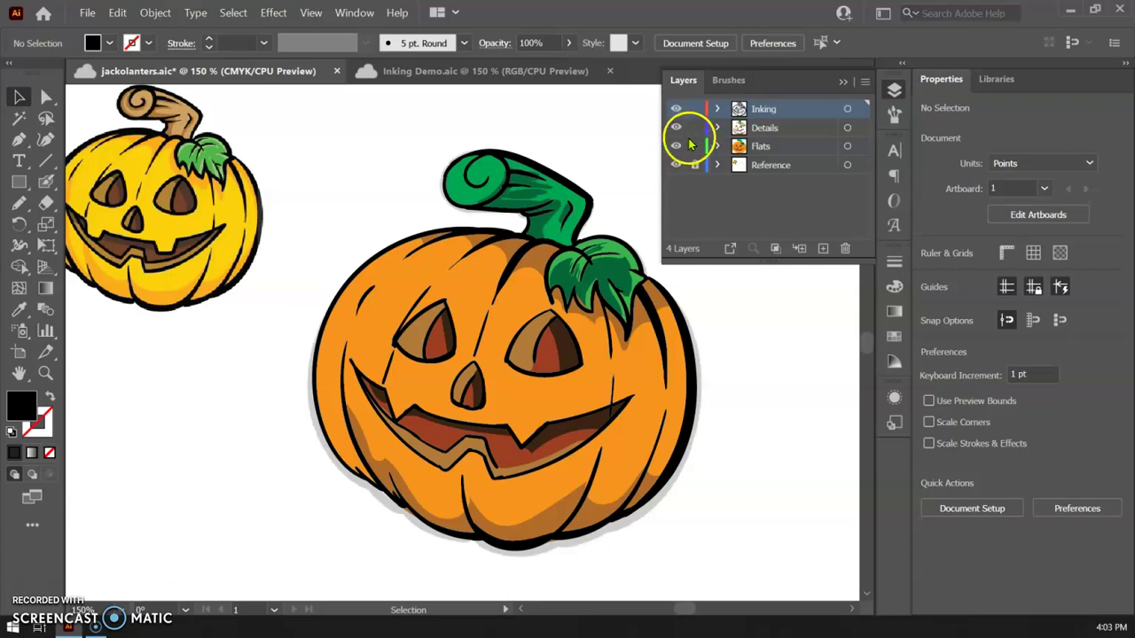
# Step: Switch to Inking Demo.aic, lock its inking layer and make the Flat layer active
pyautogui.click(441, 75)
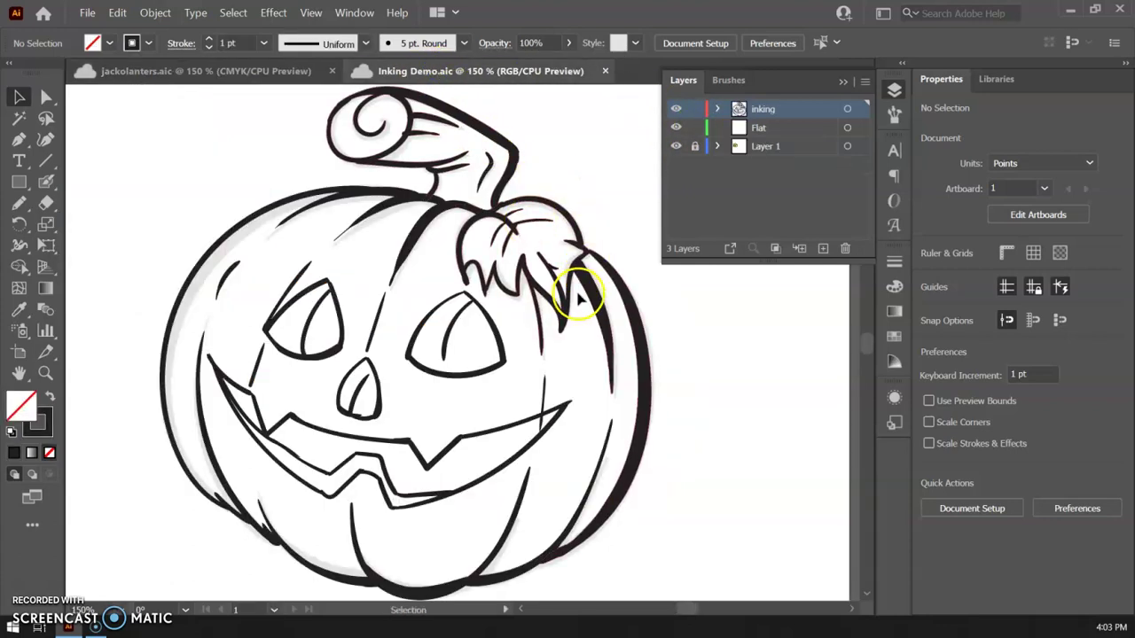
pyautogui.click(695, 108)
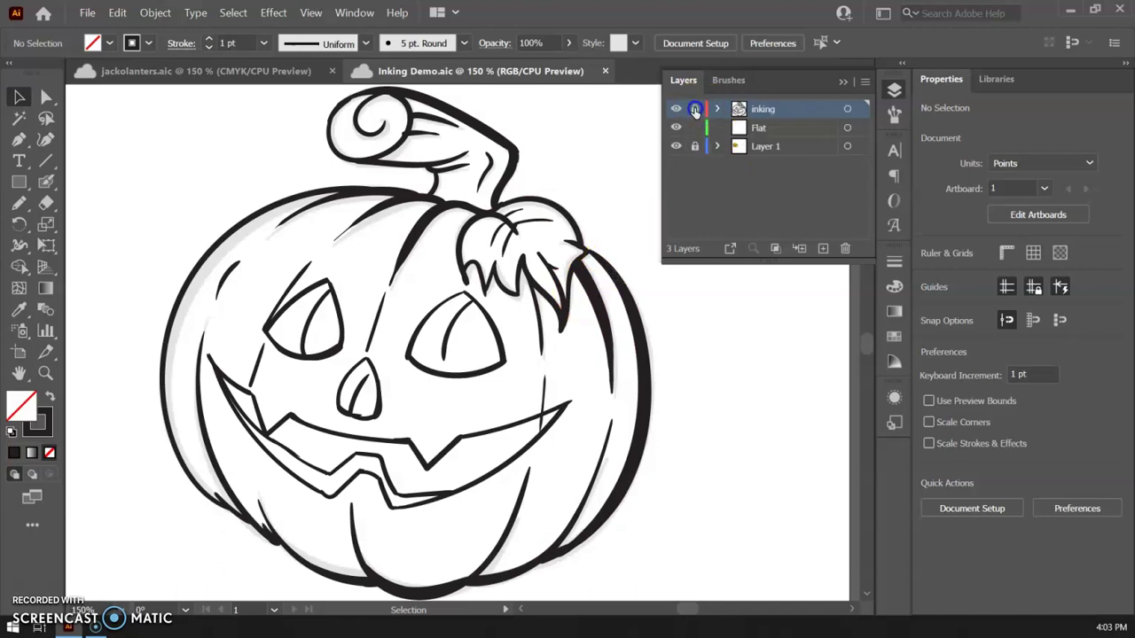
pyautogui.click(774, 129)
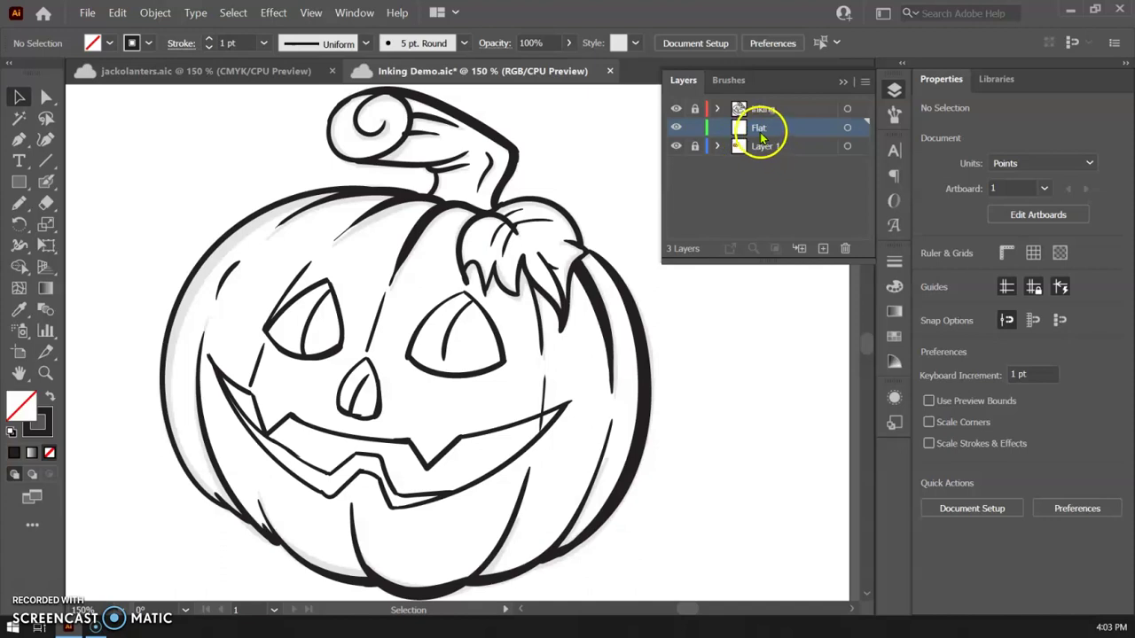
# Step: Hide and show Layer 1 to compare the inked pumpkin with and without the reference beneath it
pyautogui.click(676, 147)
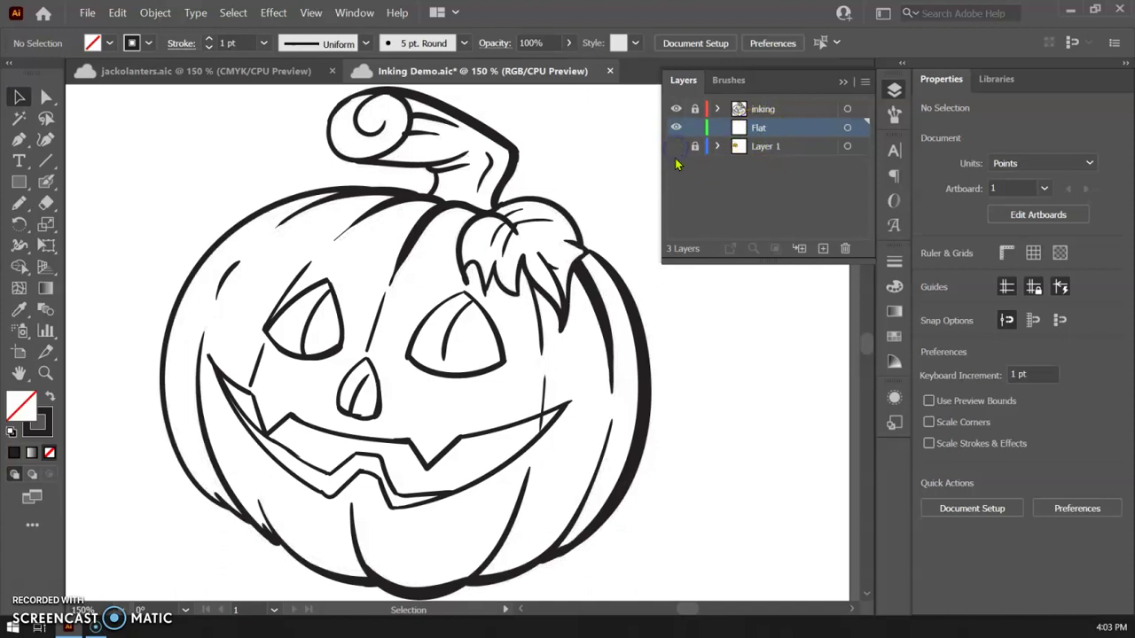
pyautogui.click(675, 146)
pyautogui.click(677, 147)
pyautogui.click(676, 147)
# Step: Set up the Blob Brush on the Flat layer with an orange swatch as the fill colour
pyautogui.click(754, 128)
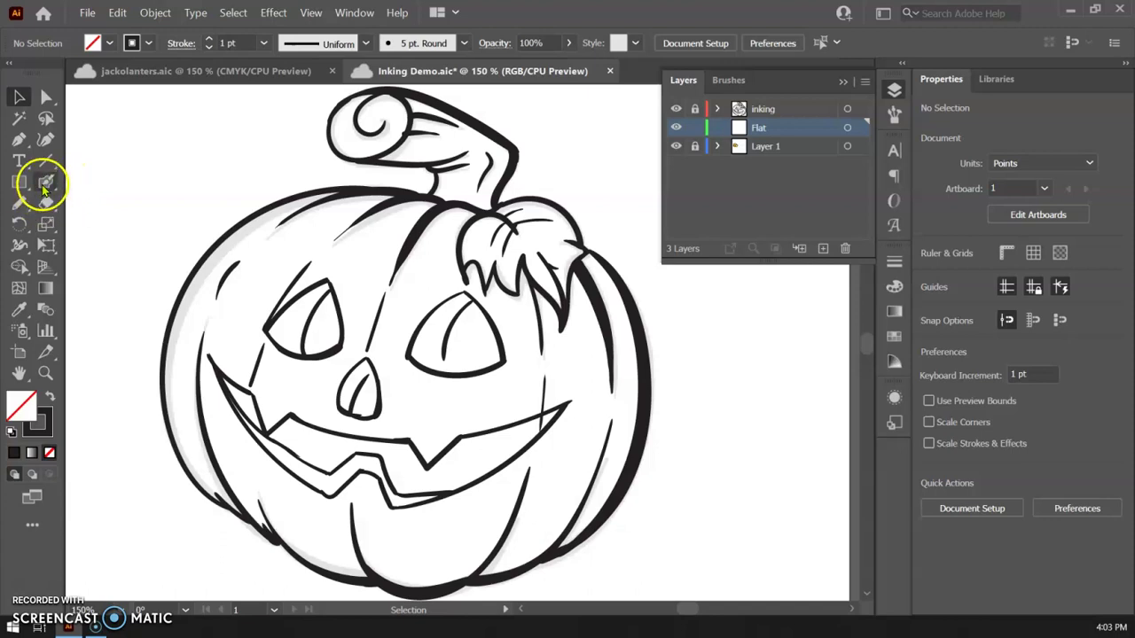
pyautogui.click(45, 183)
pyautogui.click(20, 205)
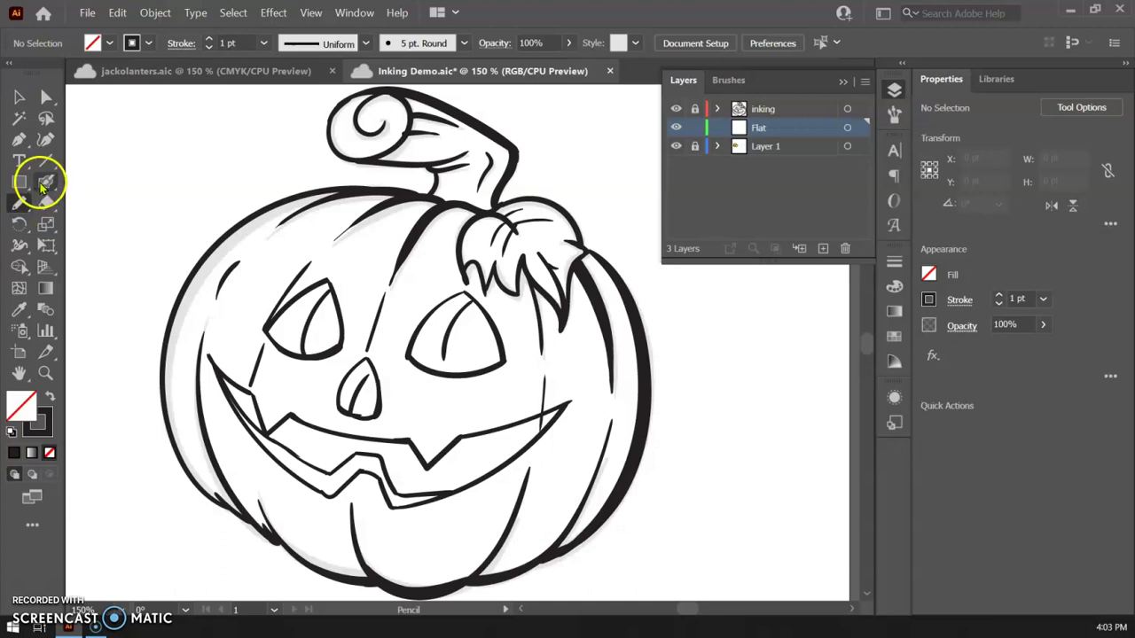
pyautogui.click(45, 182)
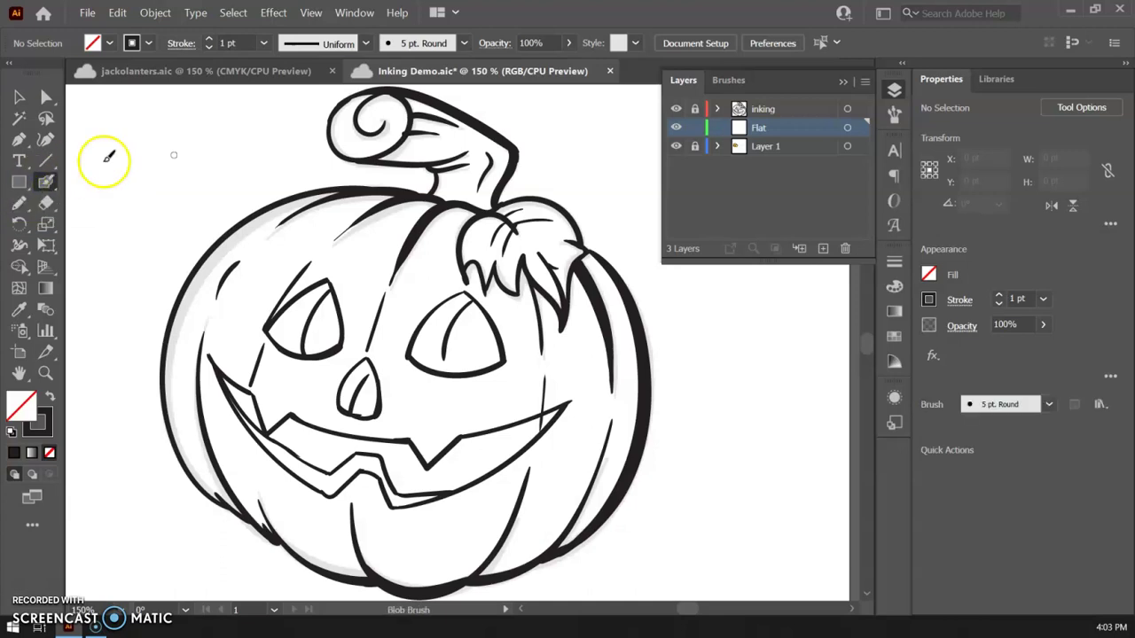
pyautogui.click(929, 275)
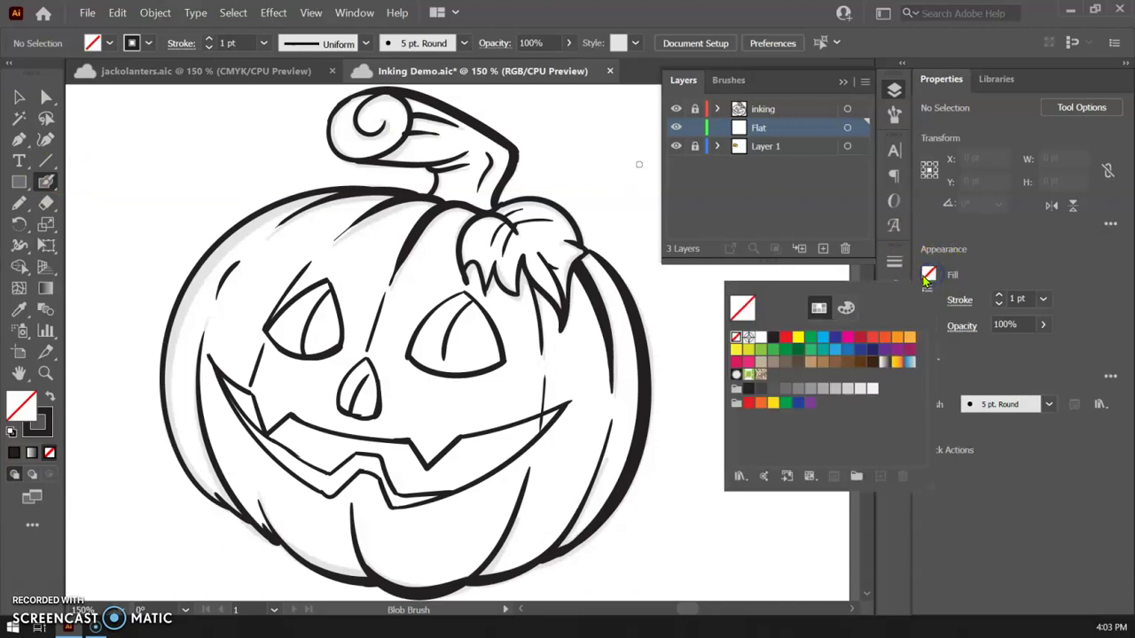
pyautogui.click(897, 341)
pyautogui.click(960, 277)
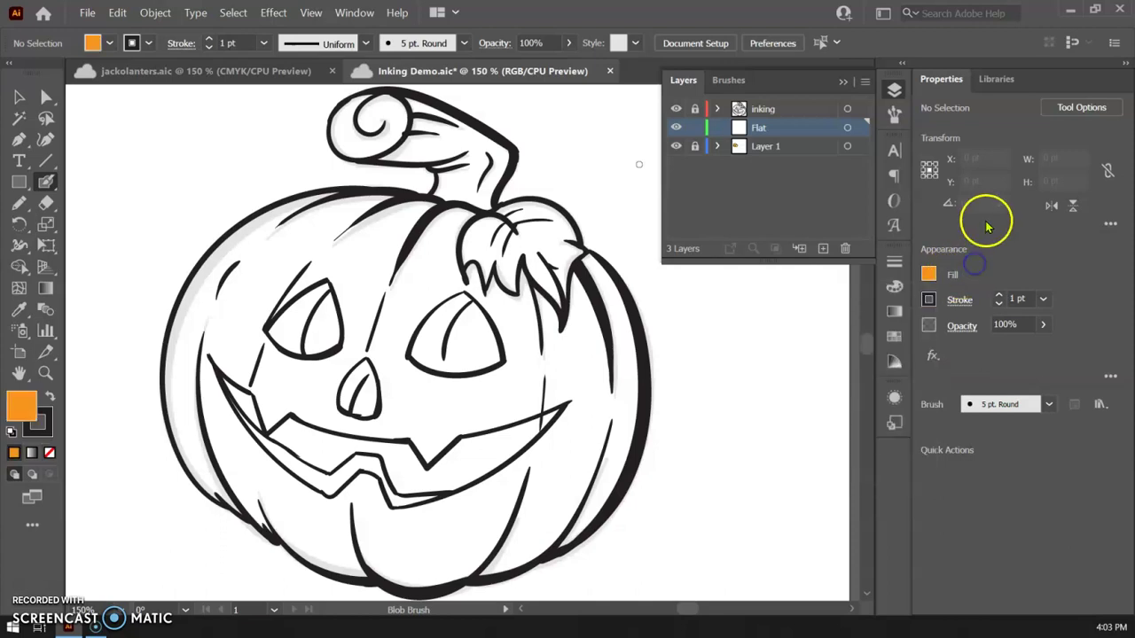
pyautogui.click(893, 90)
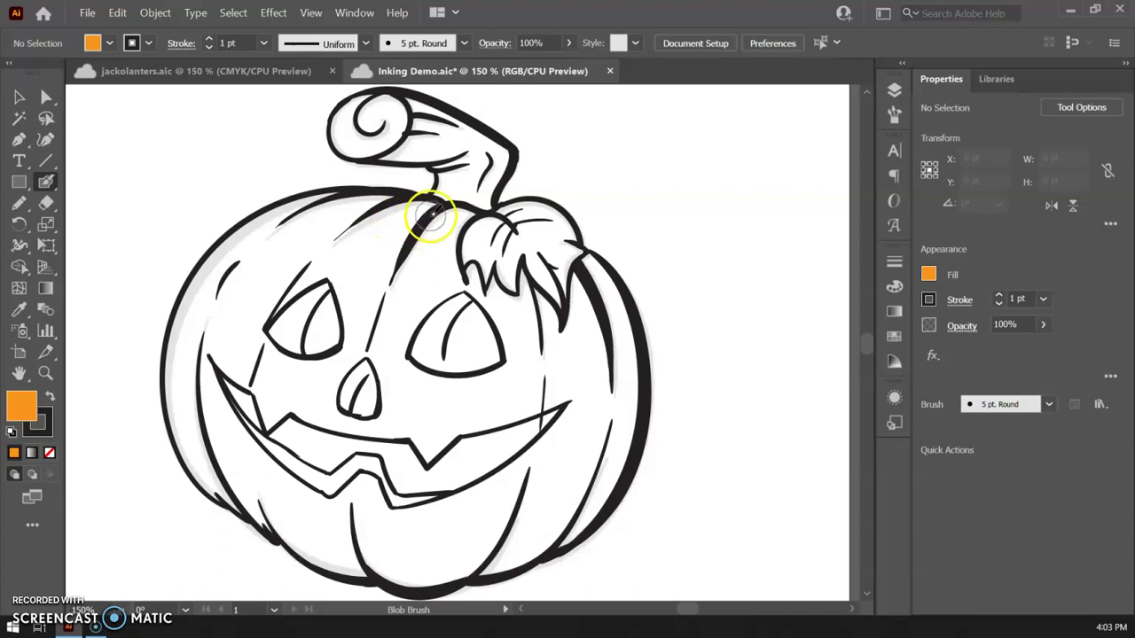
# Step: Undo the black test stroke near the pumpkin's top and make orange the stroke colour with no fill
pyautogui.moveTo(430, 217); pyautogui.dragTo(356, 229)
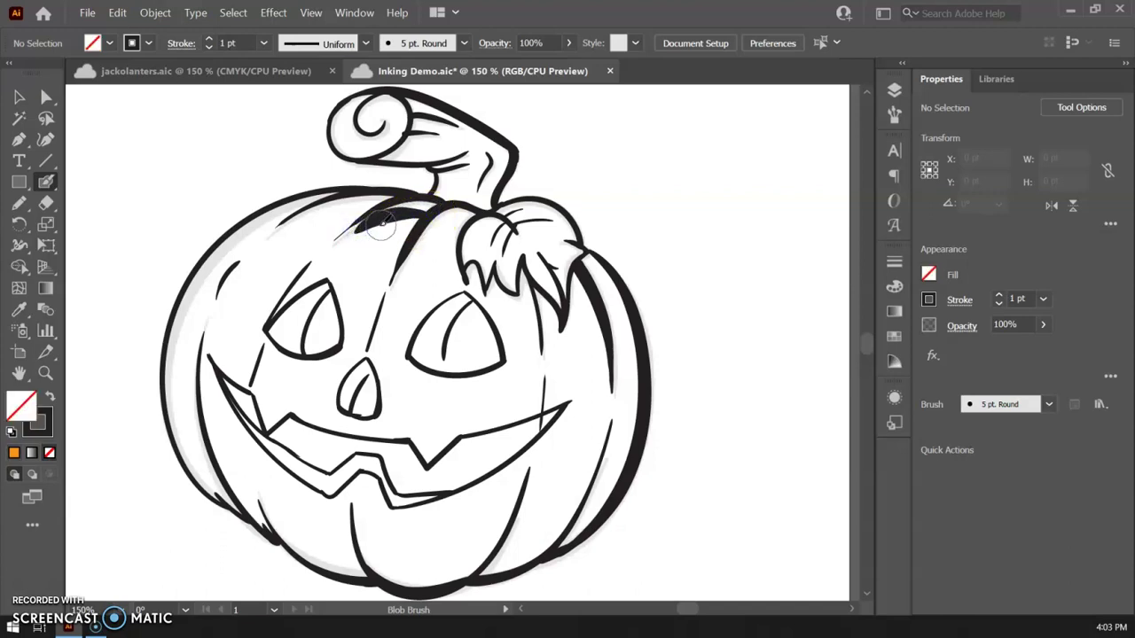
pyautogui.hotkey('ctrl', 'z')
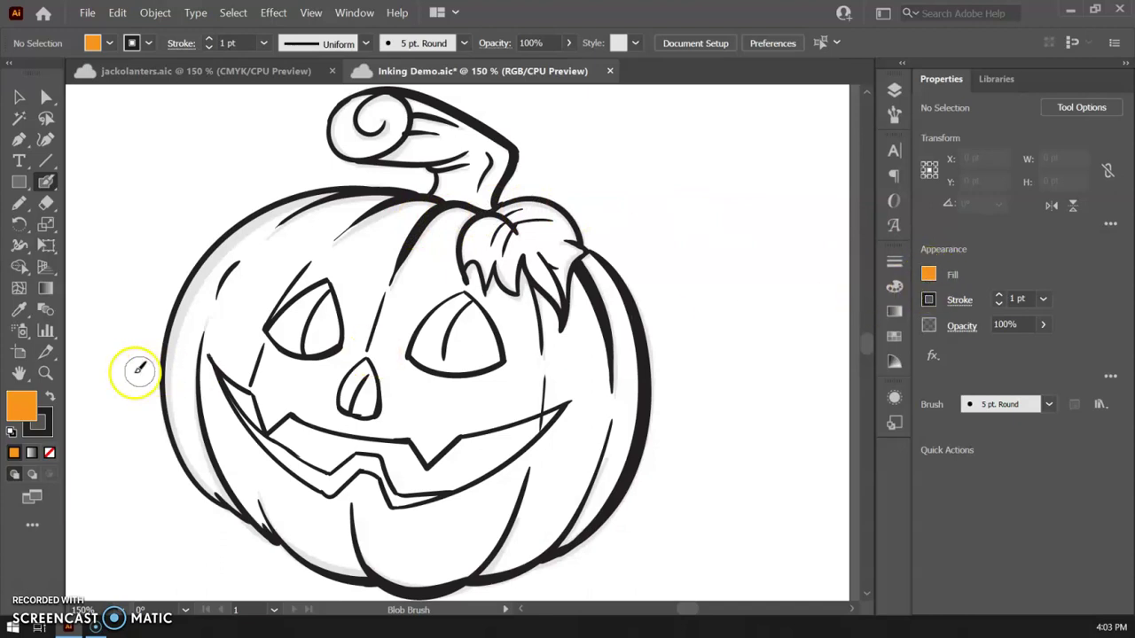
pyautogui.click(49, 395)
pyautogui.click(49, 453)
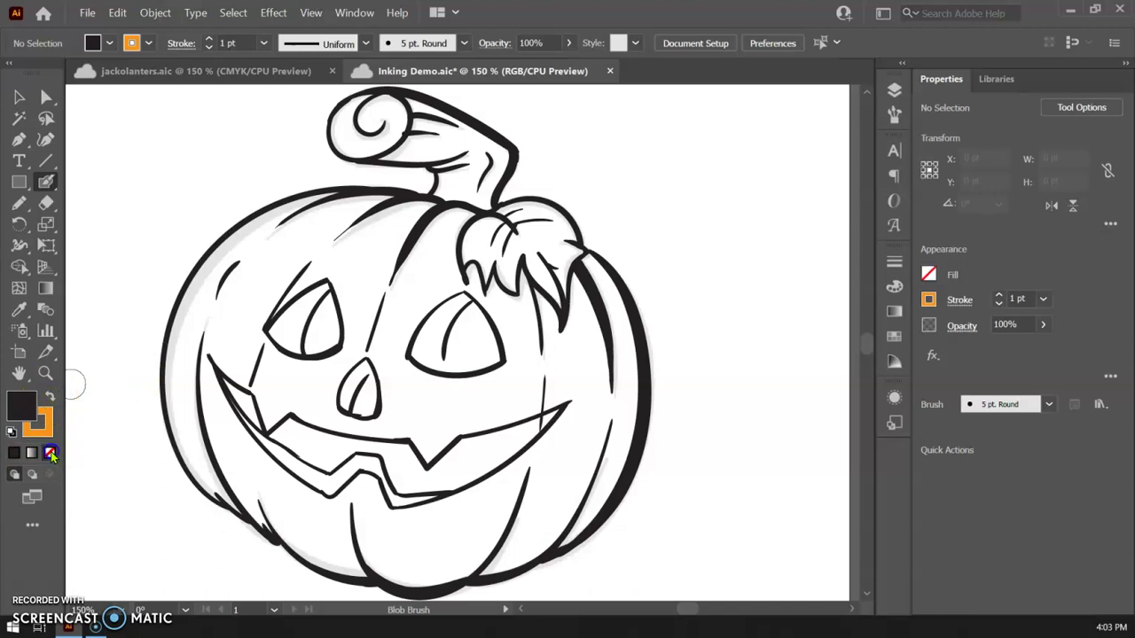
# Step: Paint the pumpkin's top and upper left side orange with the Blob Brush, staying inside the ink outline
pyautogui.moveTo(388, 225)
pyautogui.mouseDown()
pyautogui.moveTo(362, 259)
pyautogui.moveTo(418, 215)
pyautogui.moveTo(310, 221)
pyautogui.moveTo(280, 246)
pyautogui.moveTo(307, 217)
pyautogui.mouseUp()
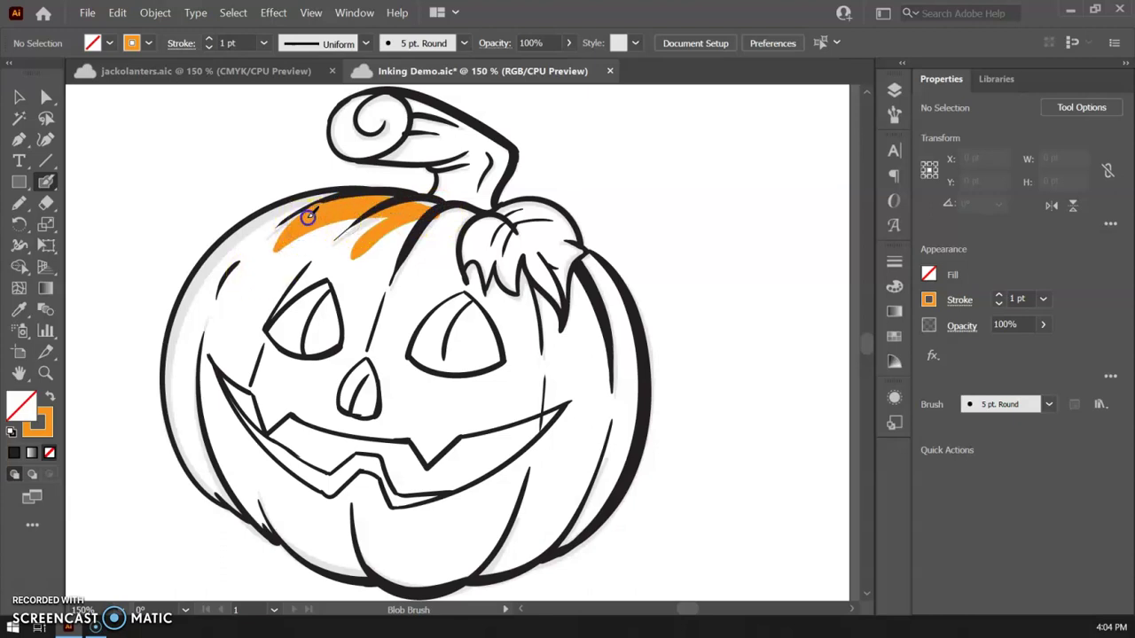
pyautogui.moveTo(427, 210)
pyautogui.mouseDown()
pyautogui.moveTo(462, 216)
pyautogui.moveTo(409, 210)
pyautogui.mouseUp()
pyautogui.moveTo(332, 207)
pyautogui.mouseDown()
pyautogui.moveTo(265, 236)
pyautogui.moveTo(329, 198)
pyautogui.mouseUp()
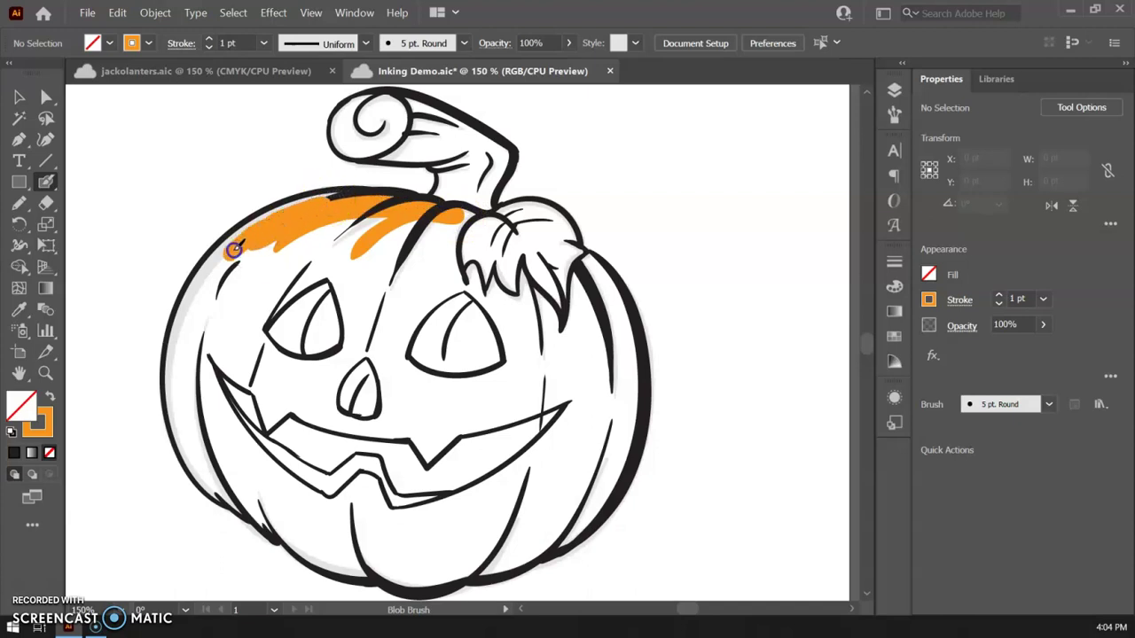
pyautogui.moveTo(233, 250)
pyautogui.mouseDown()
pyautogui.moveTo(206, 275)
pyautogui.moveTo(242, 243)
pyautogui.moveTo(196, 320)
pyautogui.moveTo(270, 227)
pyautogui.moveTo(213, 274)
pyautogui.moveTo(189, 312)
pyautogui.moveTo(224, 249)
pyautogui.moveTo(194, 294)
pyautogui.moveTo(256, 226)
pyautogui.moveTo(230, 246)
pyautogui.mouseUp()
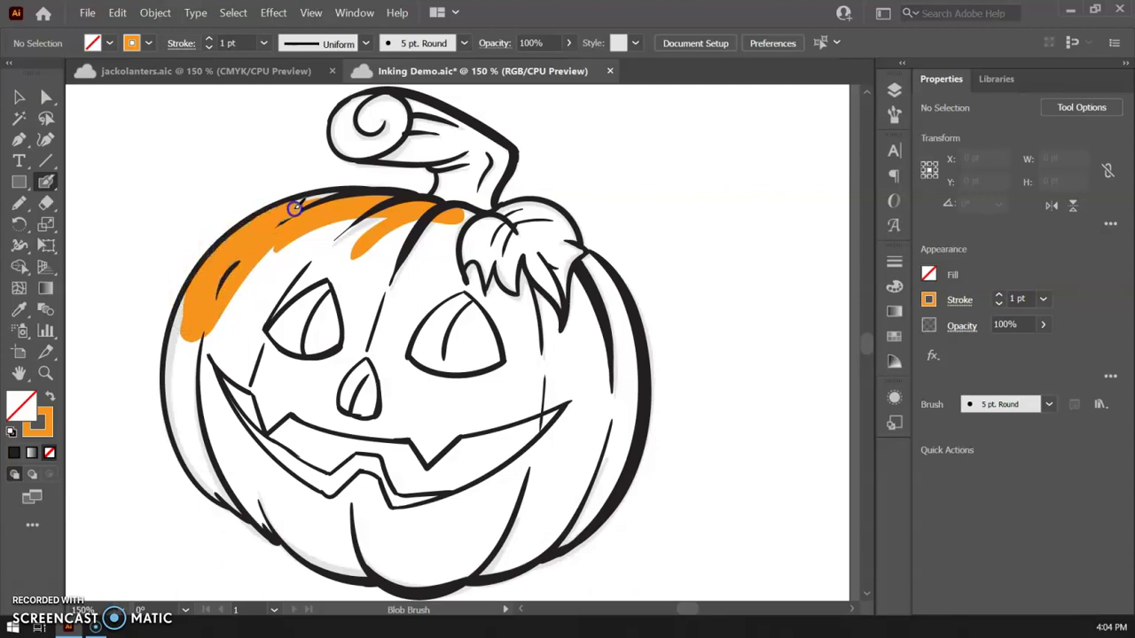
pyautogui.moveTo(351, 195); pyautogui.dragTo(357, 199)
pyautogui.moveTo(246, 237)
pyautogui.mouseDown()
pyautogui.moveTo(285, 217)
pyautogui.moveTo(244, 233)
pyautogui.moveTo(264, 222)
pyautogui.mouseUp()
pyautogui.moveTo(433, 222)
pyautogui.mouseDown()
pyautogui.moveTo(465, 215)
pyautogui.moveTo(452, 218)
pyautogui.moveTo(445, 264)
pyautogui.moveTo(463, 215)
pyautogui.moveTo(453, 262)
pyautogui.moveTo(462, 217)
pyautogui.moveTo(442, 235)
pyautogui.moveTo(462, 215)
pyautogui.moveTo(424, 257)
pyautogui.moveTo(433, 224)
pyautogui.moveTo(388, 250)
pyautogui.moveTo(415, 220)
pyautogui.moveTo(359, 264)
pyautogui.moveTo(339, 246)
pyautogui.moveTo(347, 241)
pyautogui.moveTo(317, 234)
pyautogui.mouseUp()
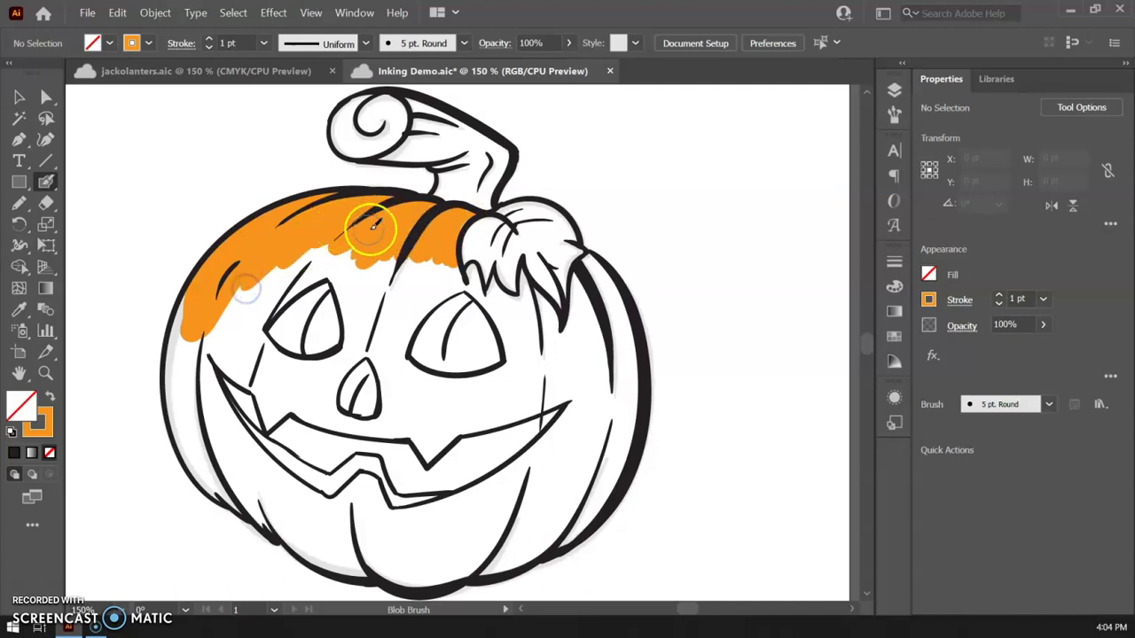
# Step: Configure the Pencil tool with Fill new pencil strokes on and Keep selected off
pyautogui.click(19, 210)
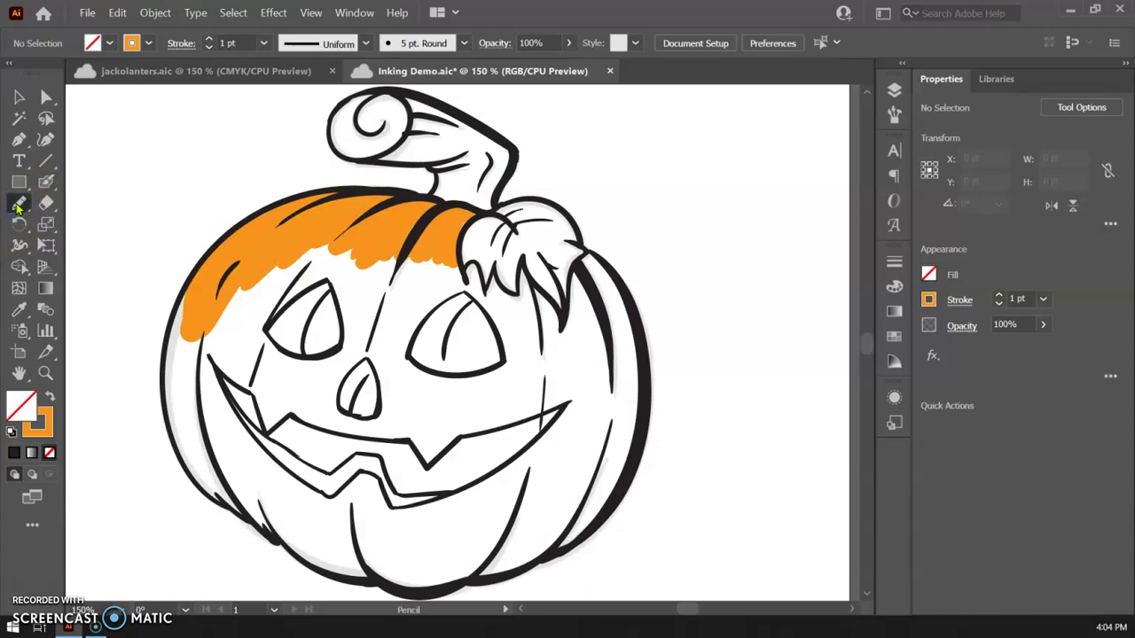
pyautogui.doubleClick(17, 205)
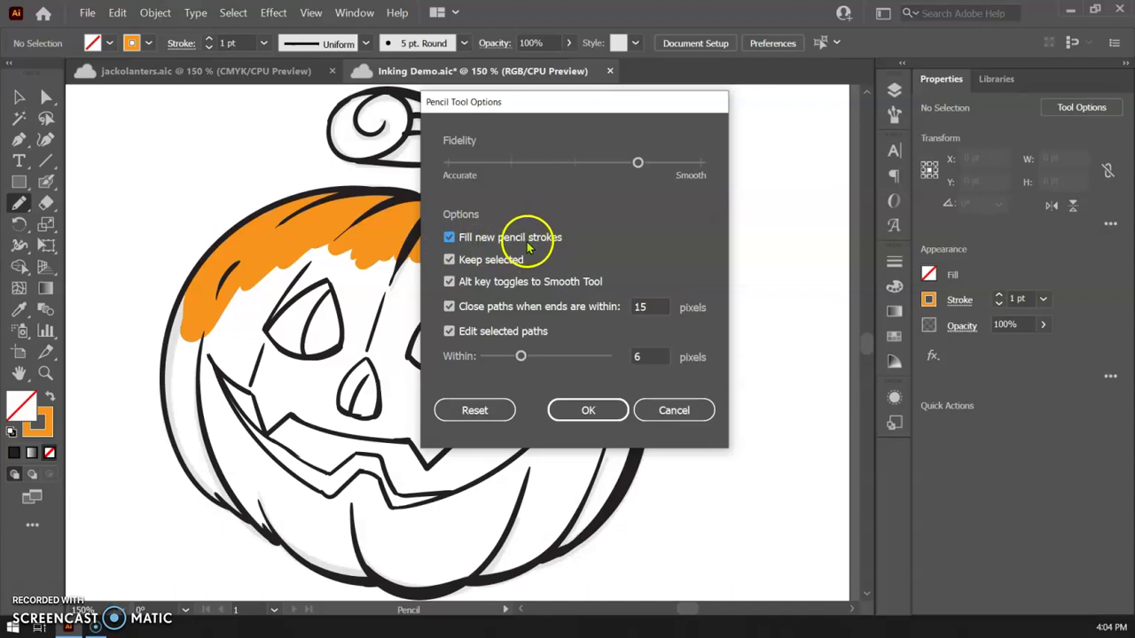
pyautogui.click(461, 244)
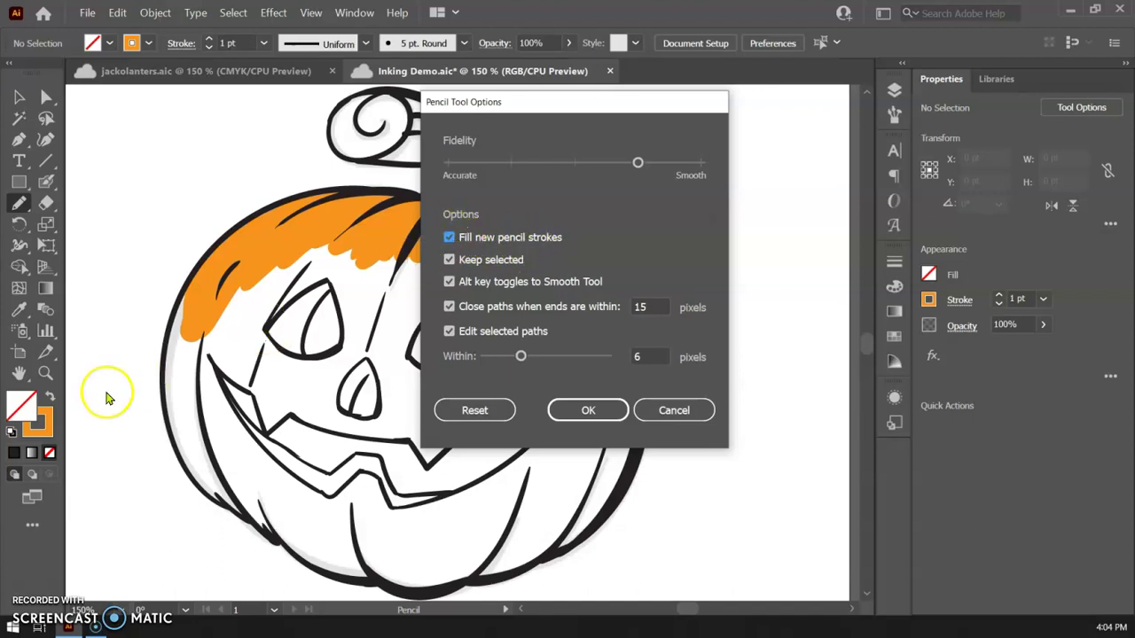
pyautogui.click(50, 424)
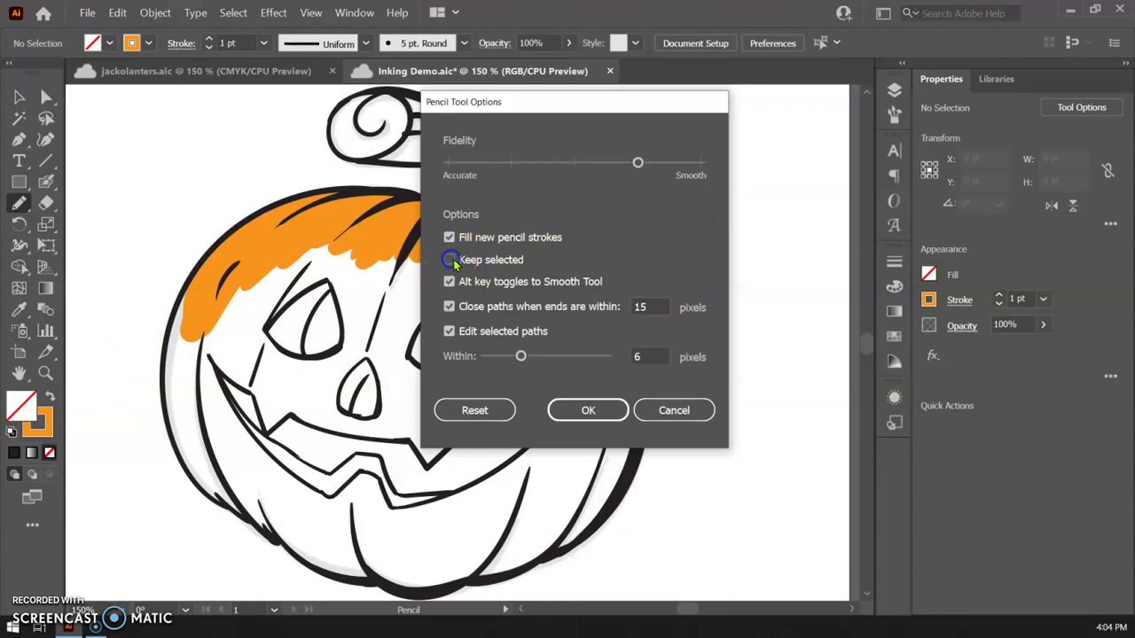
pyautogui.click(587, 410)
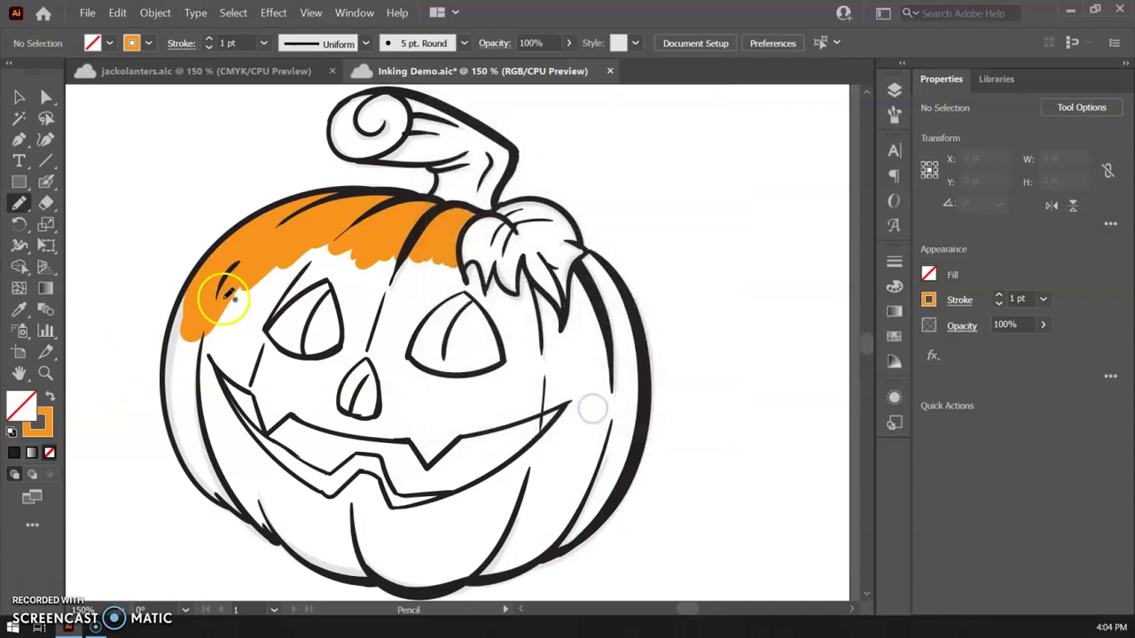
pyautogui.moveTo(228, 295)
pyautogui.mouseDown()
pyautogui.moveTo(180, 305)
pyautogui.moveTo(190, 288)
pyautogui.mouseUp()
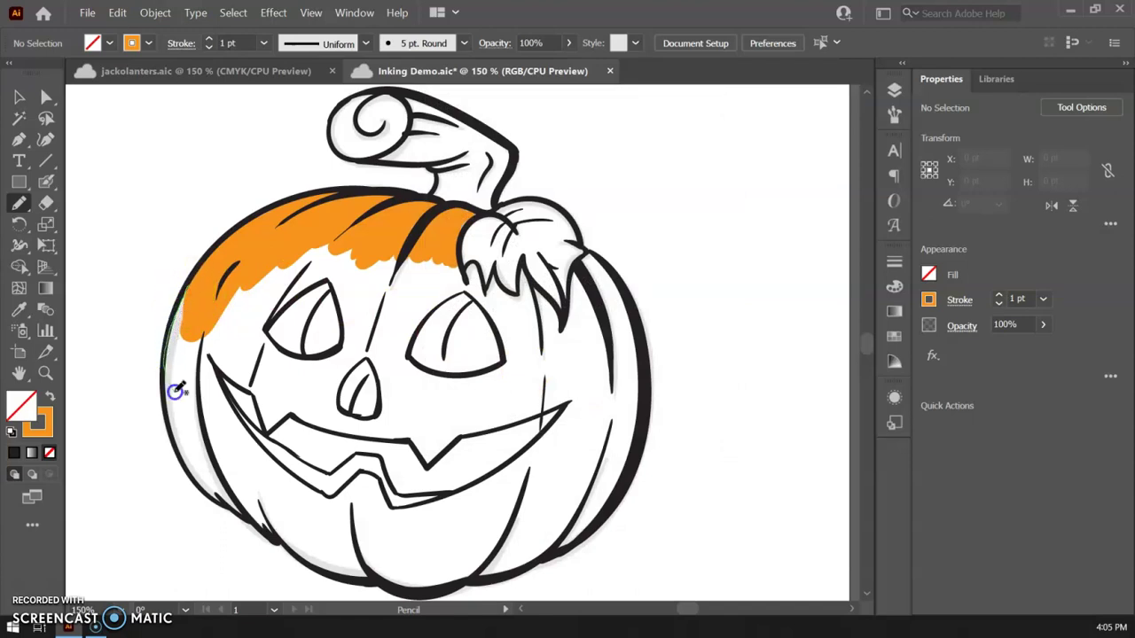
pyautogui.moveTo(210, 295)
pyautogui.mouseDown()
pyautogui.moveTo(177, 298)
pyautogui.moveTo(228, 329)
pyautogui.moveTo(218, 342)
pyautogui.moveTo(232, 329)
pyautogui.mouseUp()
pyautogui.press('v')
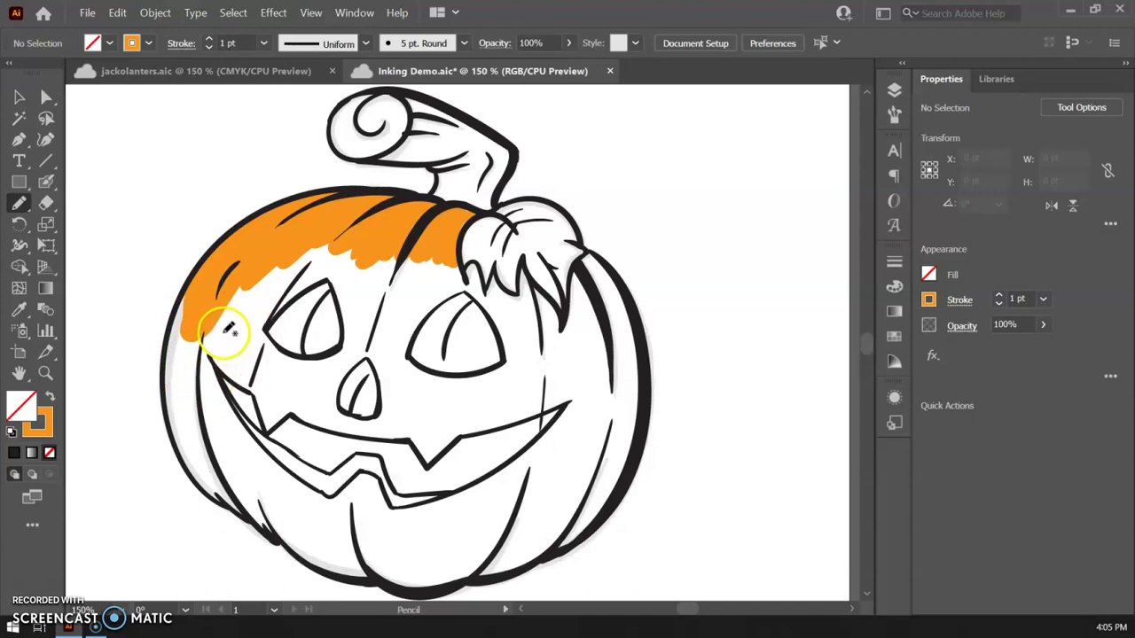
# Step: Make orange the fill with no stroke and draw overlapping closed Pencil shapes covering the pumpkin's left and centre
pyautogui.click(50, 396)
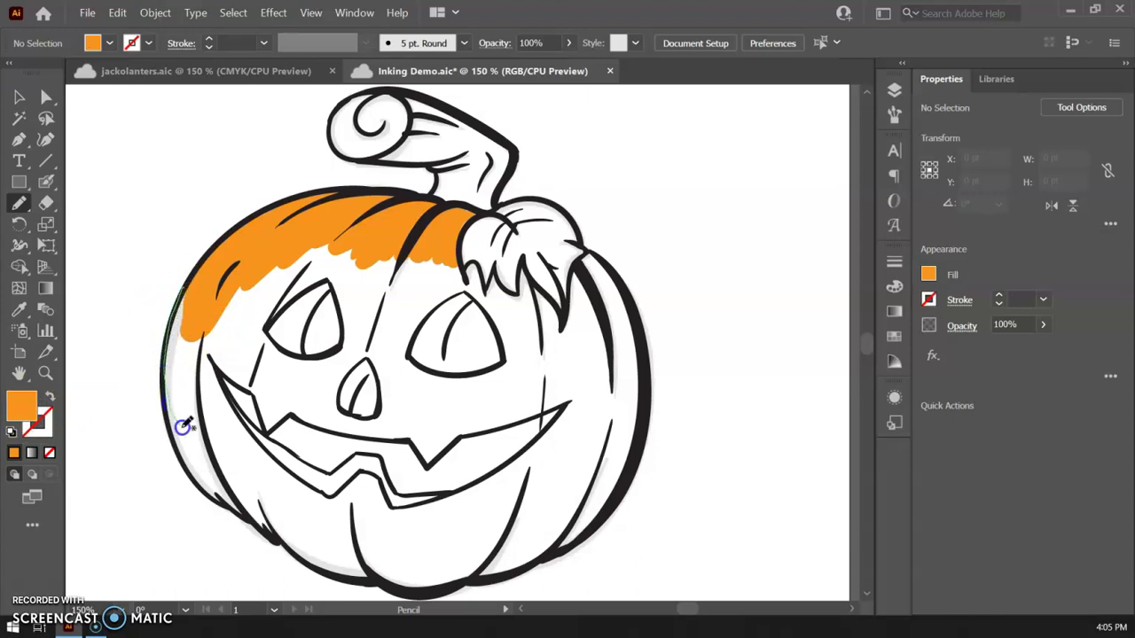
pyautogui.moveTo(269, 414)
pyautogui.mouseDown()
pyautogui.moveTo(382, 340)
pyautogui.moveTo(405, 259)
pyautogui.moveTo(317, 236)
pyautogui.moveTo(237, 253)
pyautogui.moveTo(182, 297)
pyautogui.mouseUp()
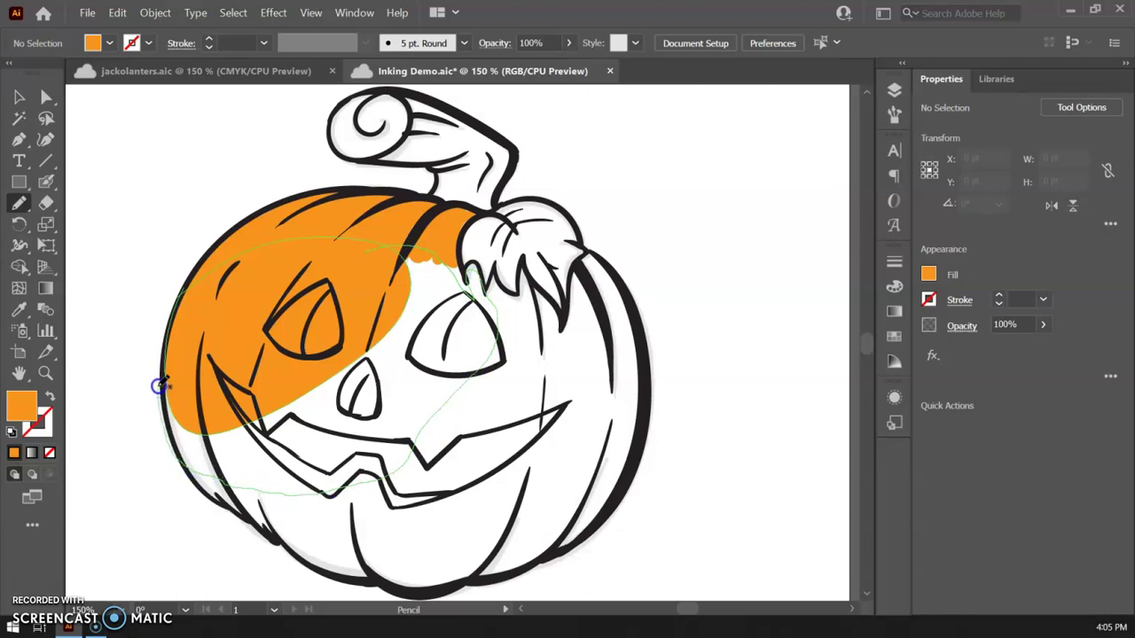
pyautogui.moveTo(177, 321); pyautogui.dragTo(181, 306)
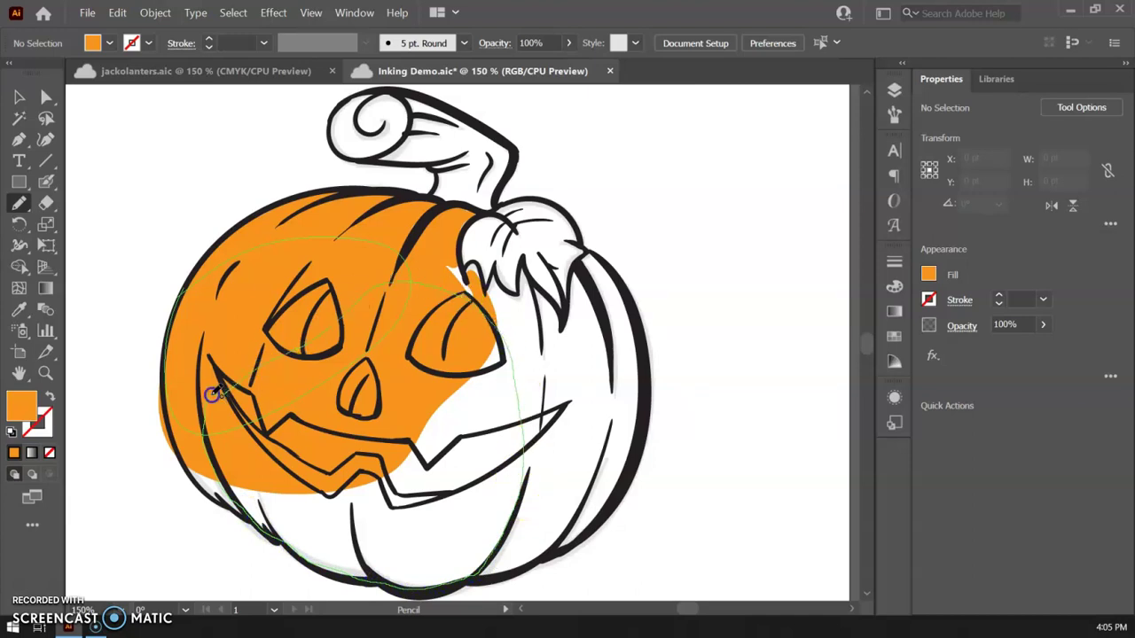
pyautogui.moveTo(213, 394); pyautogui.dragTo(215, 393)
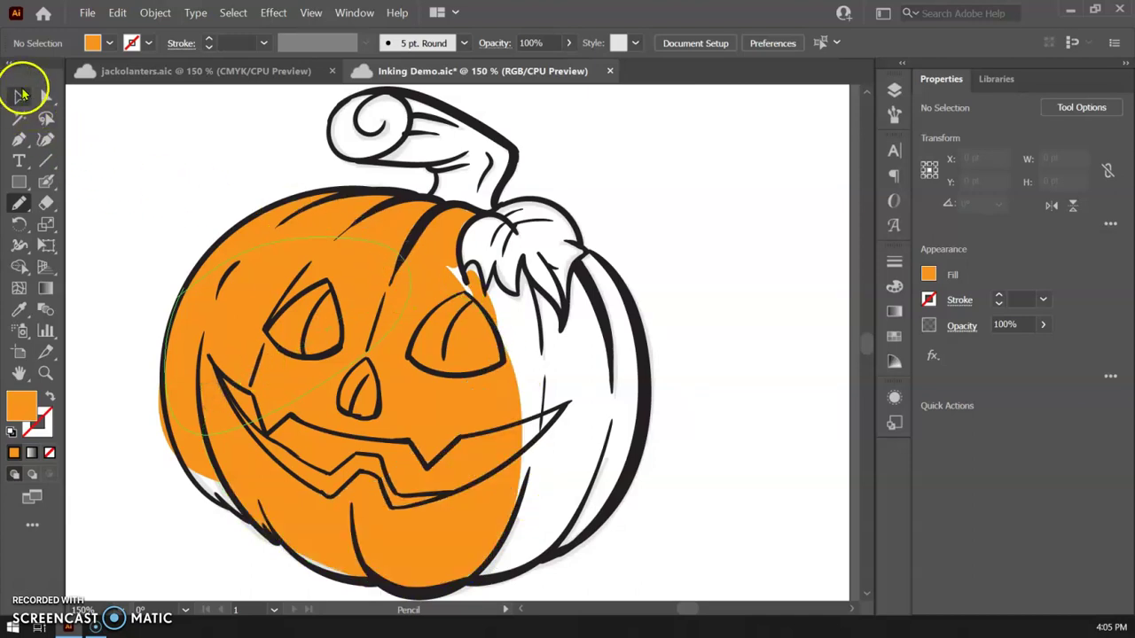
# Step: Select the orange Pencil shapes individually to examine how they overlap
pyautogui.click(20, 96)
pyautogui.click(238, 340)
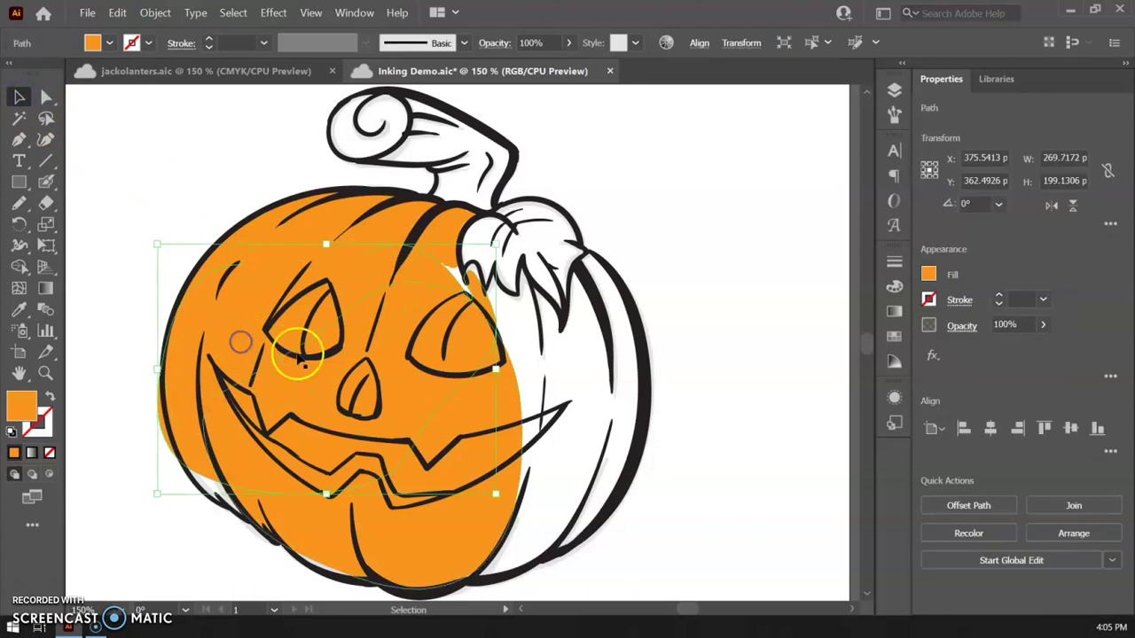
pyautogui.click(503, 435)
pyautogui.click(284, 310)
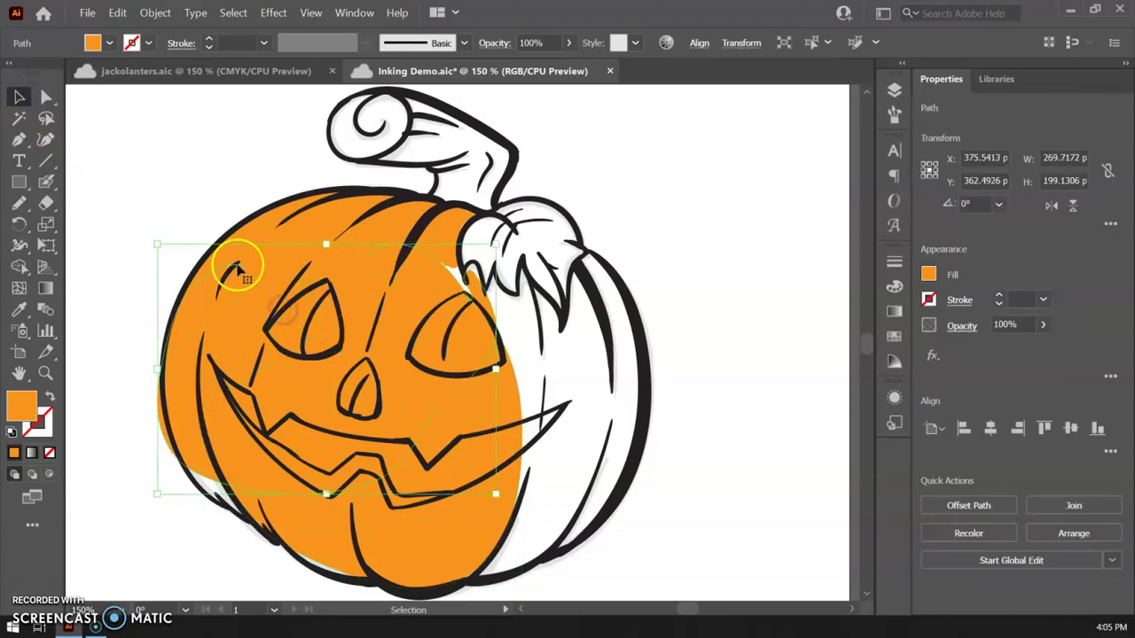
# Step: Select the upper orange shape and try to erase the orange spilling outside the pumpkin's left outline
pyautogui.click(319, 222)
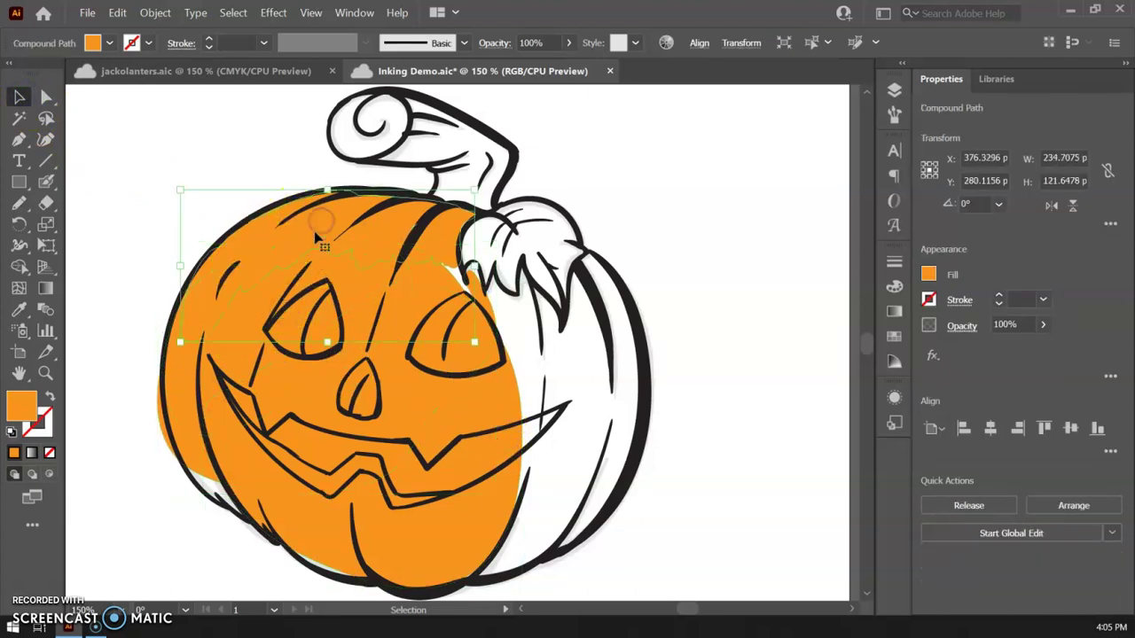
pyautogui.click(326, 312)
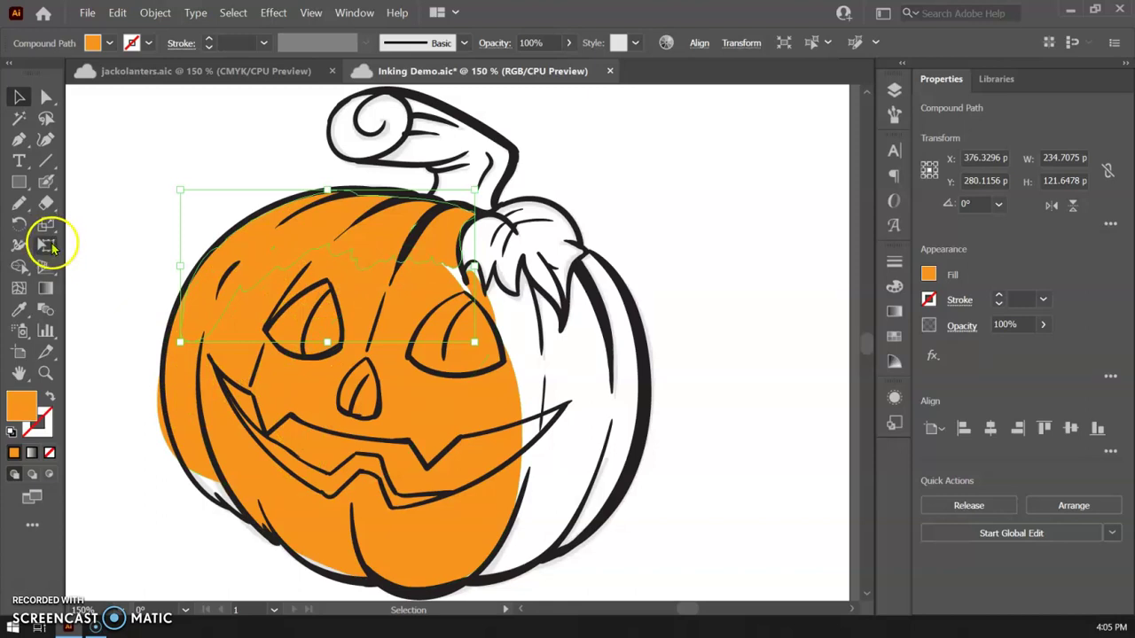
pyautogui.click(46, 203)
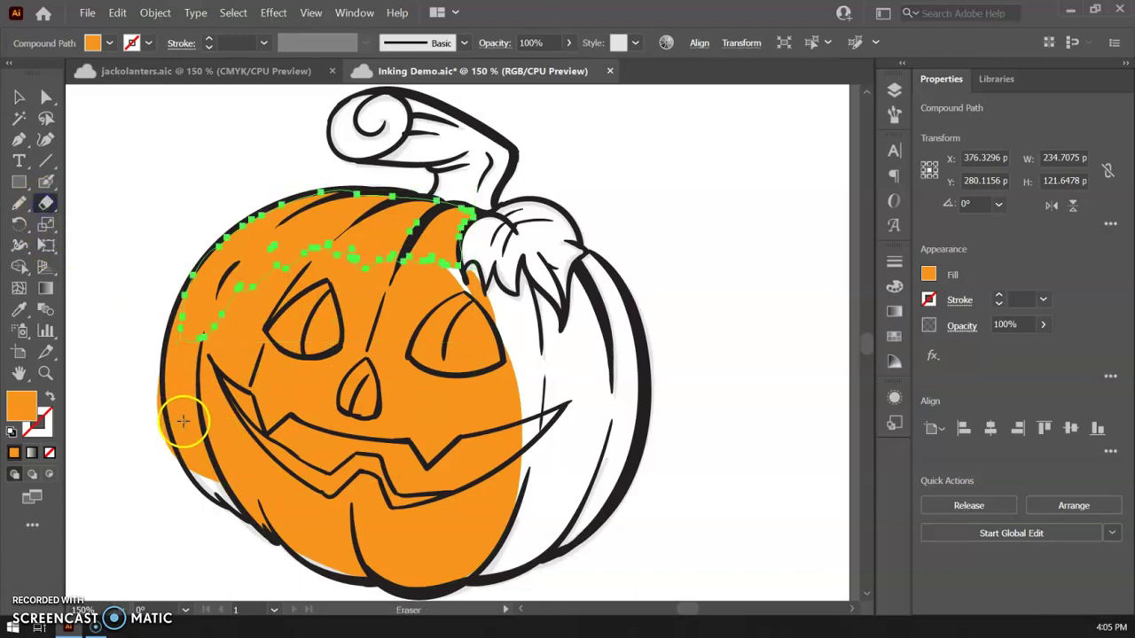
pyautogui.scroll(3, 181, 421)
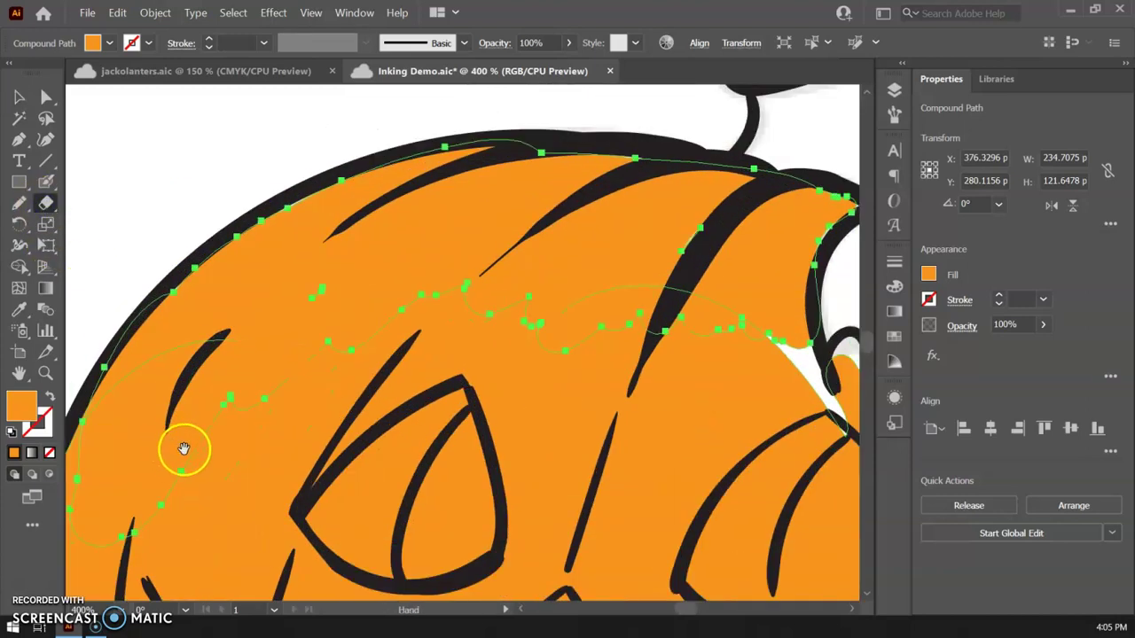
pyautogui.moveTo(183, 449); pyautogui.dragTo(375, 126)
pyautogui.moveTo(183, 396)
pyautogui.mouseDown()
pyautogui.moveTo(218, 304)
pyautogui.moveTo(247, 282)
pyautogui.moveTo(239, 286)
pyautogui.moveTo(243, 249)
pyautogui.moveTo(254, 332)
pyautogui.mouseUp()
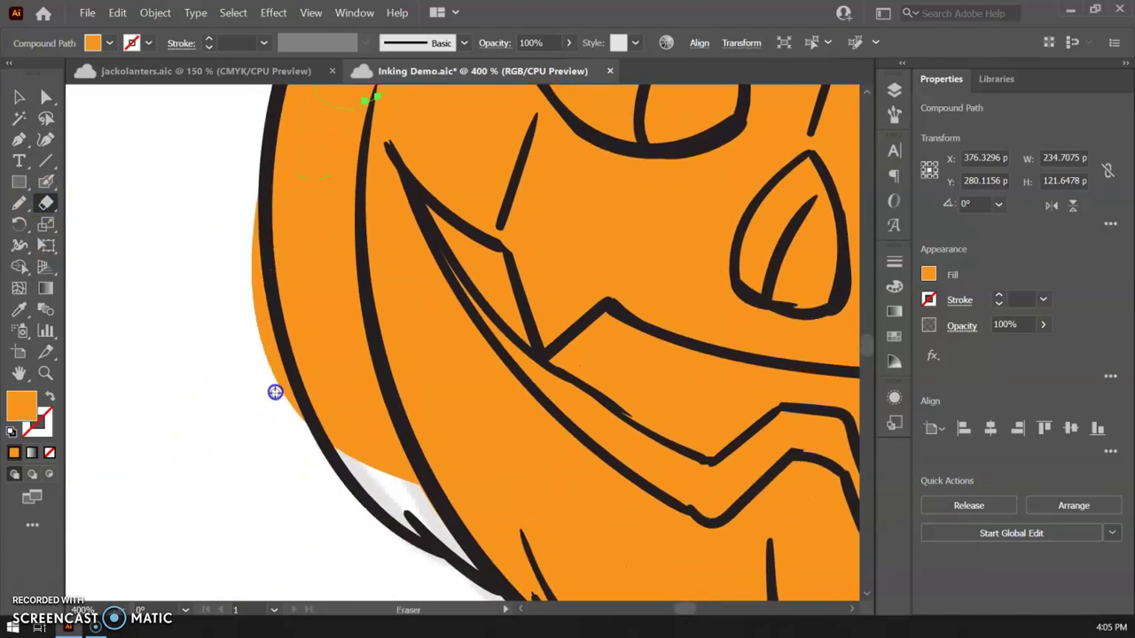
pyautogui.moveTo(252, 254); pyautogui.dragTo(283, 394)
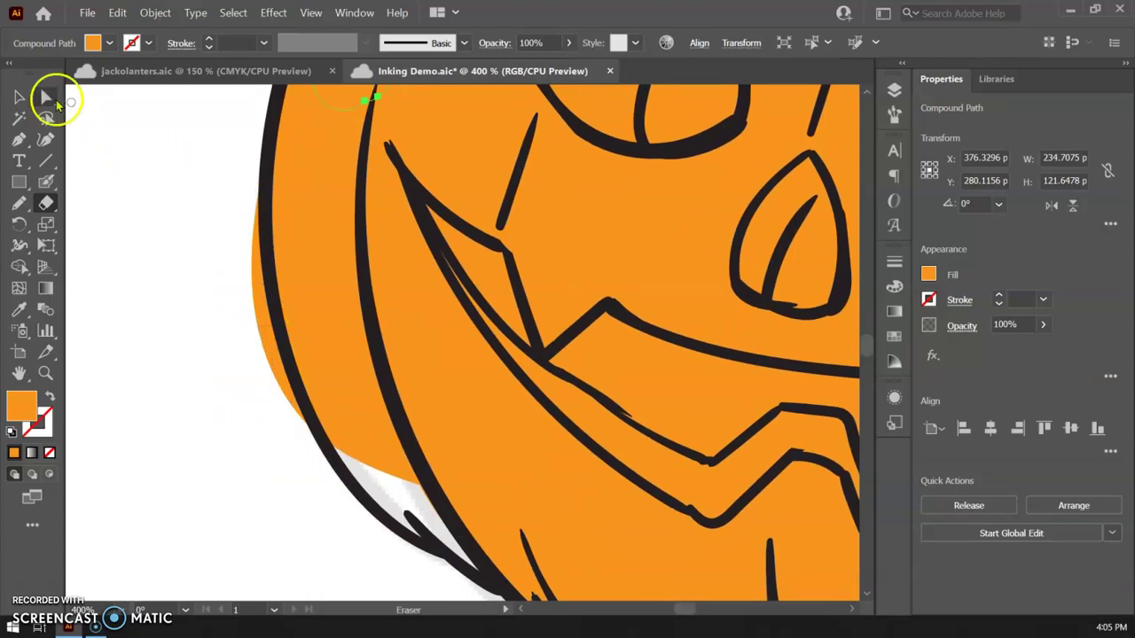
# Step: Deselect everything, erase the orange spilling past the pumpkin's left outline with the Eraser, and save the document
pyautogui.click(19, 97)
pyautogui.click(153, 161)
pyautogui.click(46, 203)
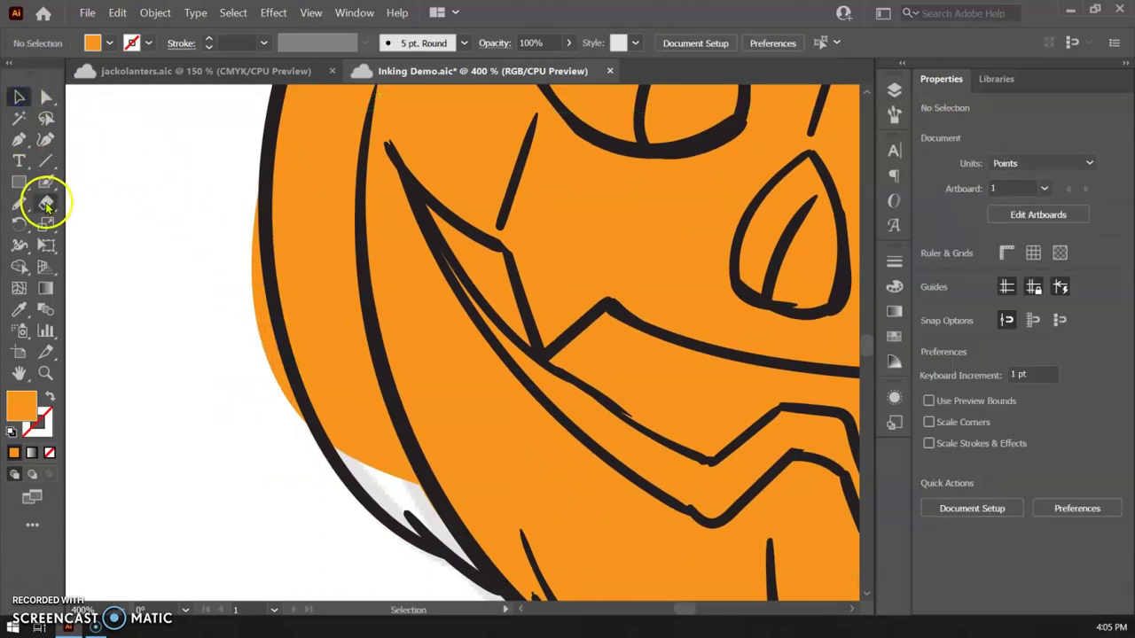
pyautogui.moveTo(263, 341)
pyautogui.mouseDown()
pyautogui.moveTo(255, 238)
pyautogui.moveTo(267, 348)
pyautogui.moveTo(279, 381)
pyautogui.moveTo(268, 327)
pyautogui.moveTo(293, 404)
pyautogui.mouseUp()
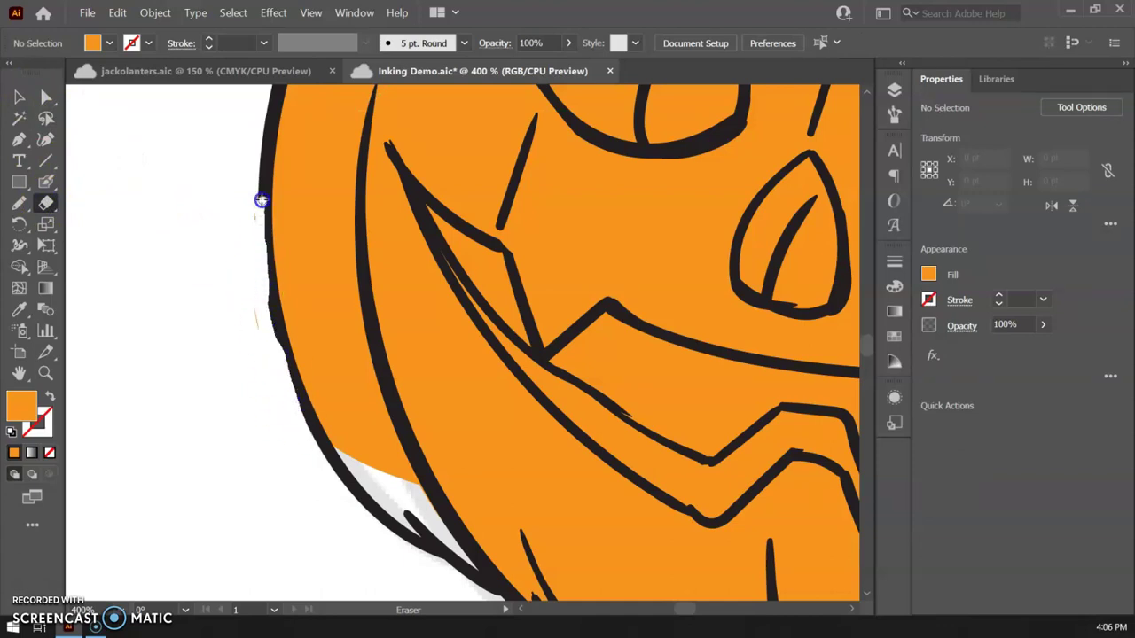
pyautogui.moveTo(255, 206); pyautogui.dragTo(252, 188)
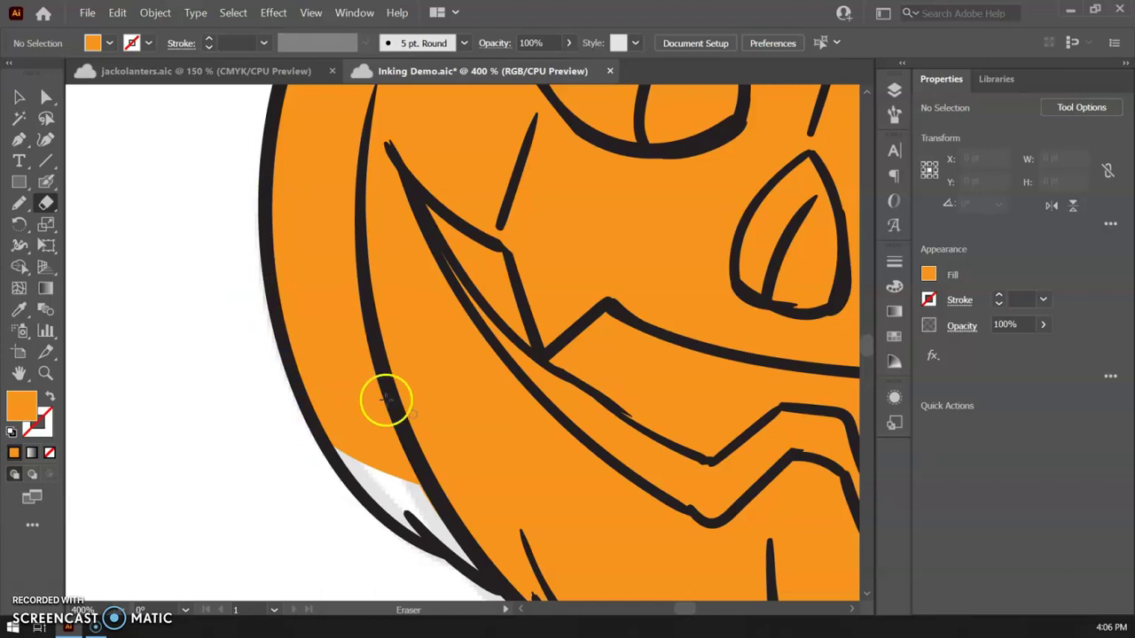
pyautogui.hotkey('ctrl', 's')
pyautogui.click(895, 89)
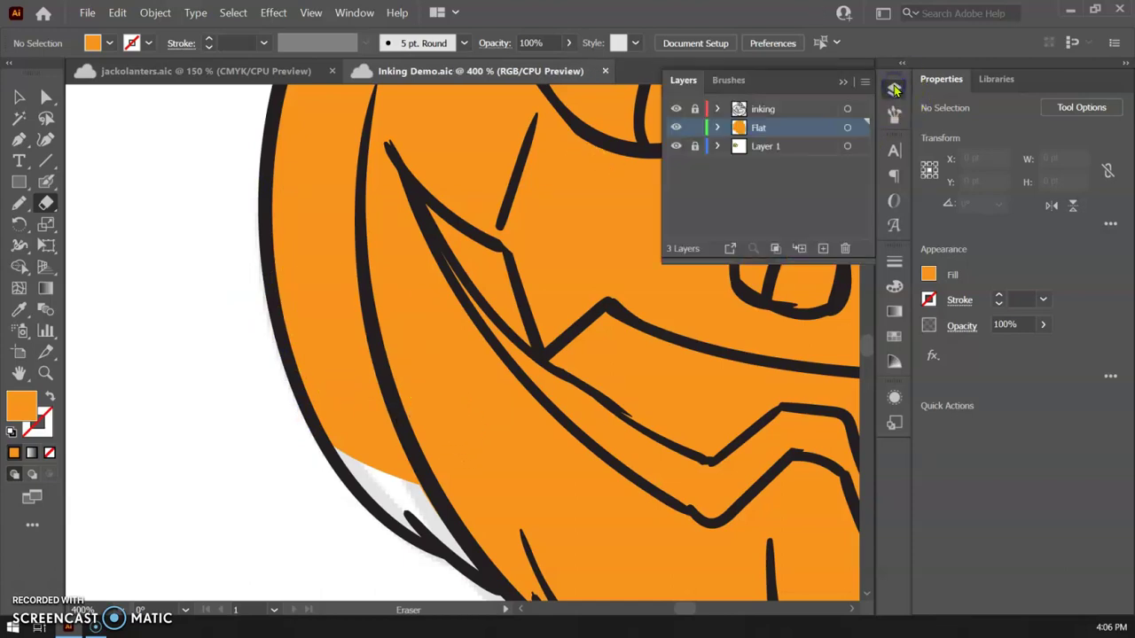
pyautogui.click(894, 89)
# Step: Reshape the orange shape's lower-left anchor point and handles to fill the white gap along the ink outline
pyautogui.moveTo(469, 349); pyautogui.dragTo(304, 212)
pyautogui.click(46, 97)
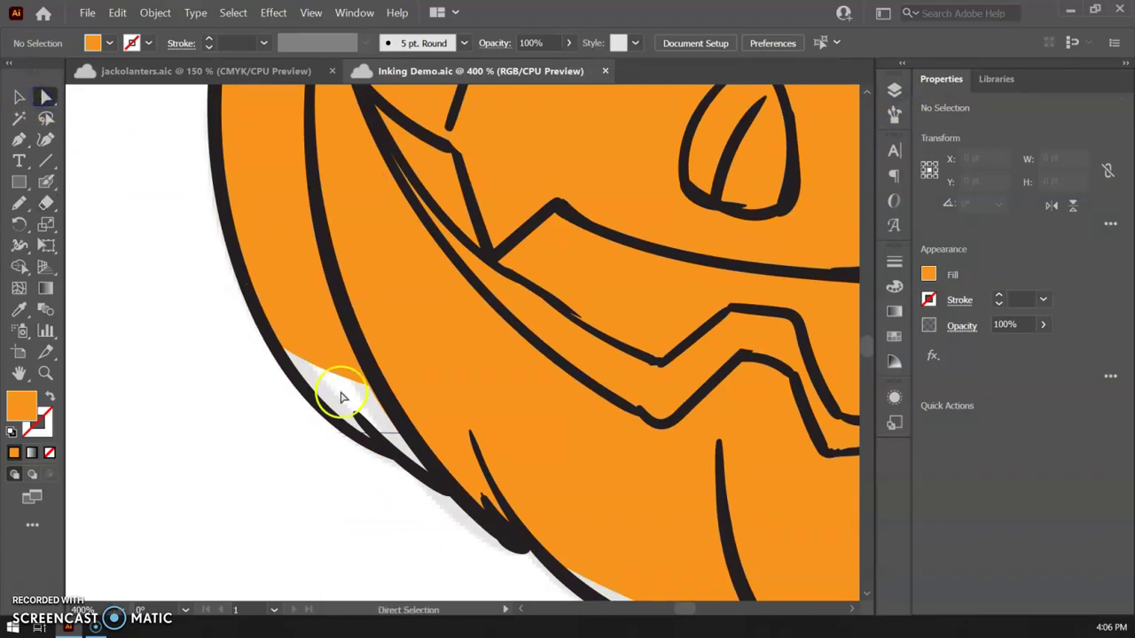
pyautogui.click(346, 371)
pyautogui.moveTo(356, 383); pyautogui.dragTo(369, 442)
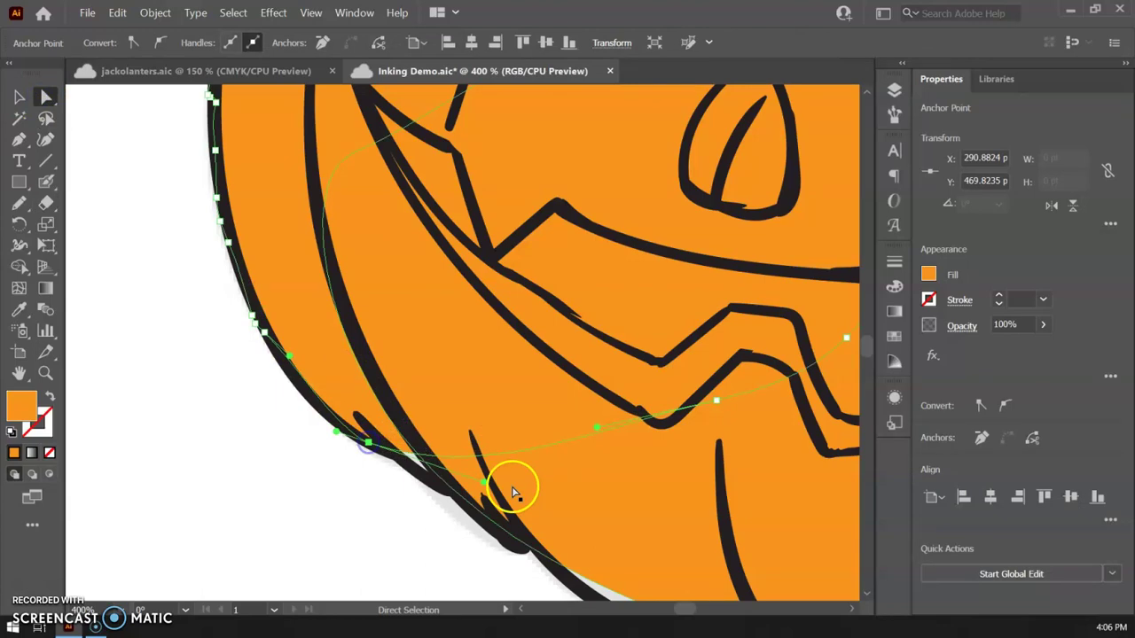
pyautogui.moveTo(484, 482); pyautogui.dragTo(516, 538)
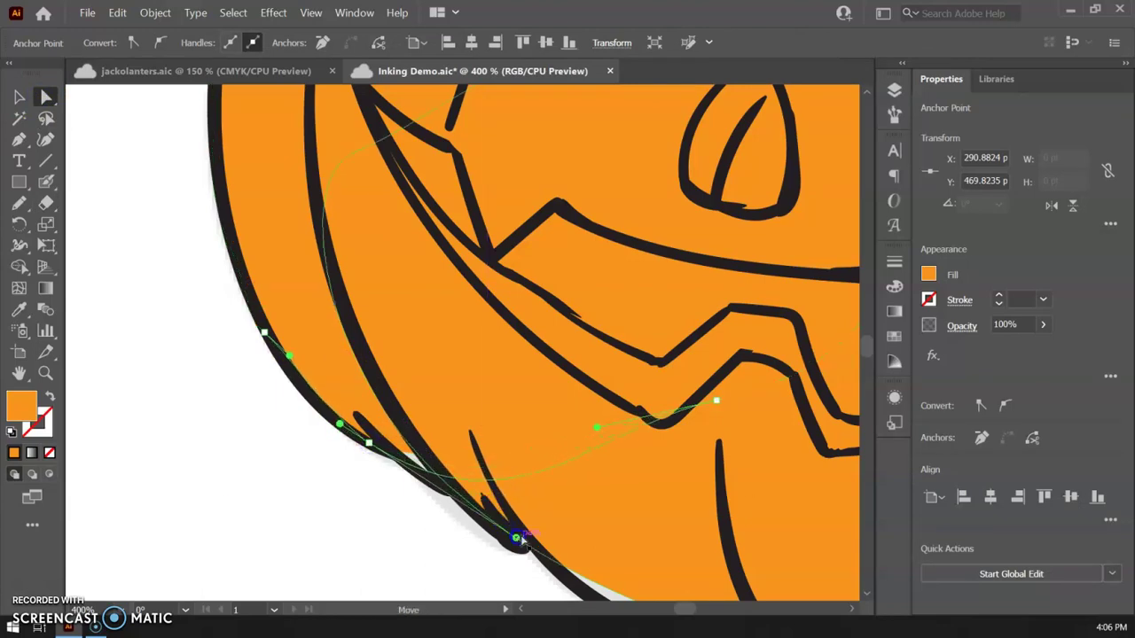
pyautogui.moveTo(291, 357); pyautogui.dragTo(291, 377)
# Step: Move the upper orange shape's anchor points down to cover the white gap between the leaf and the pumpkin's right eye
pyautogui.press('space')
pyautogui.moveTo(549, 248); pyautogui.dragTo(362, 475)
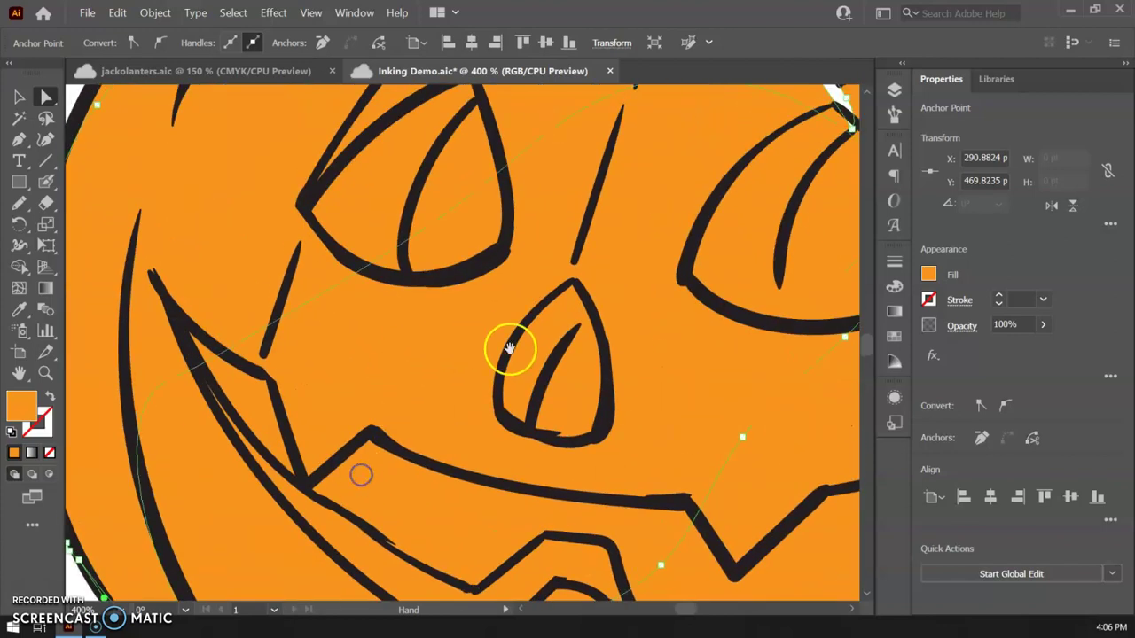
pyautogui.moveTo(586, 357); pyautogui.dragTo(218, 340)
pyautogui.moveTo(484, 249); pyautogui.dragTo(400, 489)
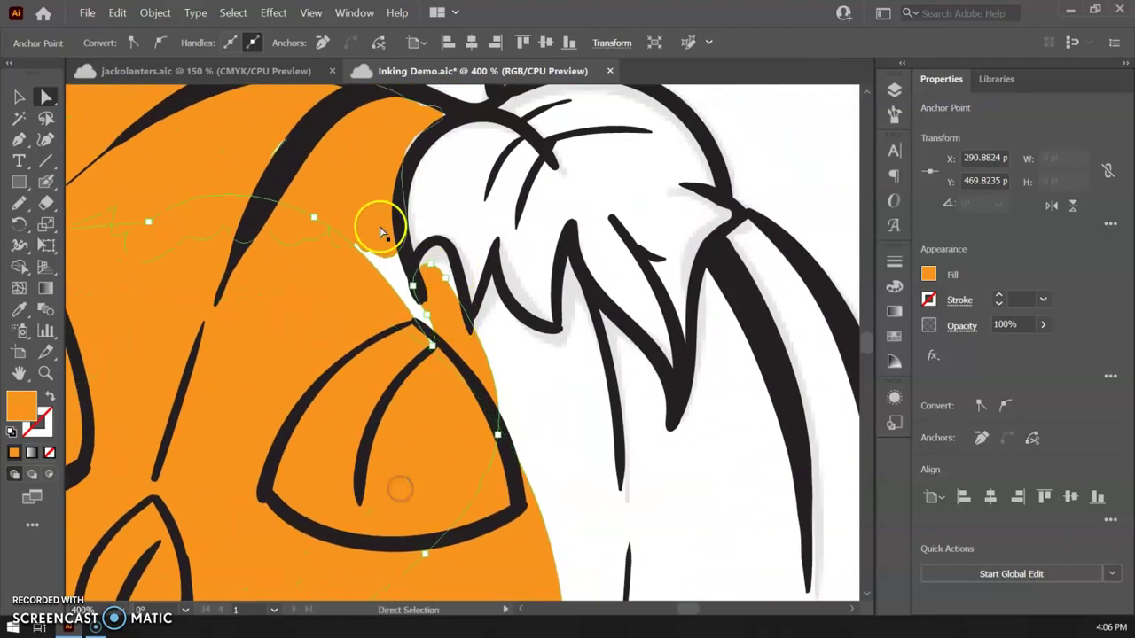
pyautogui.click(369, 282)
pyautogui.click(364, 222)
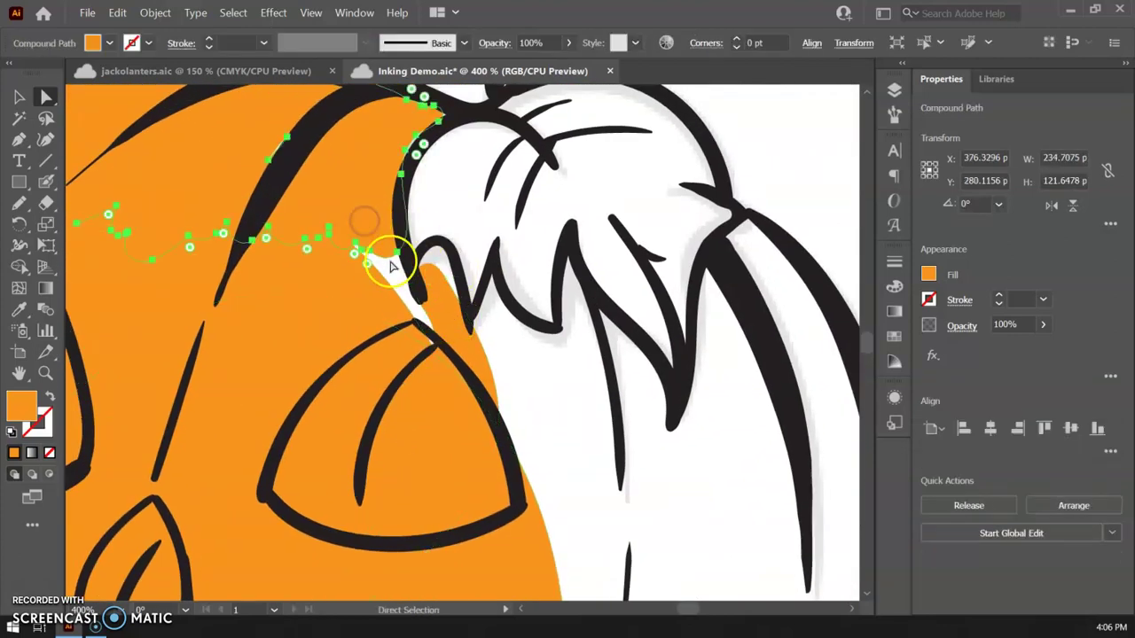
pyautogui.moveTo(397, 252); pyautogui.dragTo(428, 382)
pyautogui.moveTo(371, 251)
pyautogui.mouseDown()
pyautogui.moveTo(354, 276)
pyautogui.moveTo(342, 250)
pyautogui.moveTo(355, 238)
pyautogui.moveTo(353, 253)
pyautogui.moveTo(453, 295)
pyautogui.moveTo(437, 306)
pyautogui.moveTo(419, 285)
pyautogui.moveTo(439, 253)
pyautogui.moveTo(455, 312)
pyautogui.mouseUp()
# Step: Paint orange with the Blob Brush beneath the leaf tips and beside the pumpkin's right eye
pyautogui.click(46, 181)
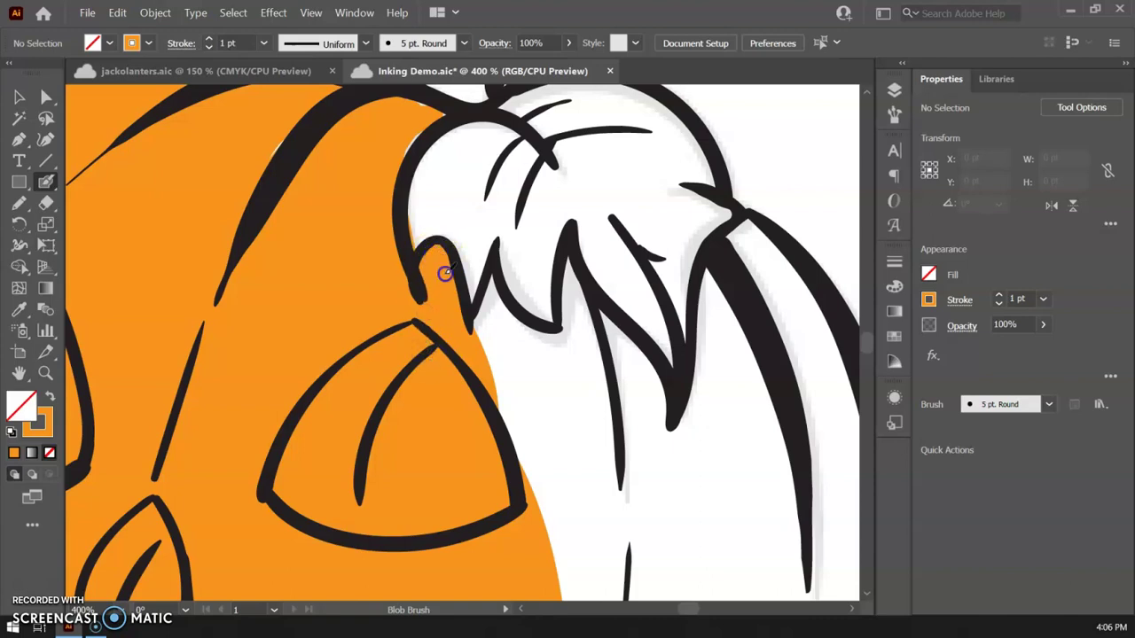
pyautogui.moveTo(473, 295)
pyautogui.mouseDown()
pyautogui.moveTo(475, 338)
pyautogui.moveTo(509, 346)
pyautogui.moveTo(501, 372)
pyautogui.moveTo(510, 359)
pyautogui.moveTo(536, 379)
pyautogui.moveTo(510, 386)
pyautogui.moveTo(485, 332)
pyautogui.mouseUp()
pyautogui.click(502, 371)
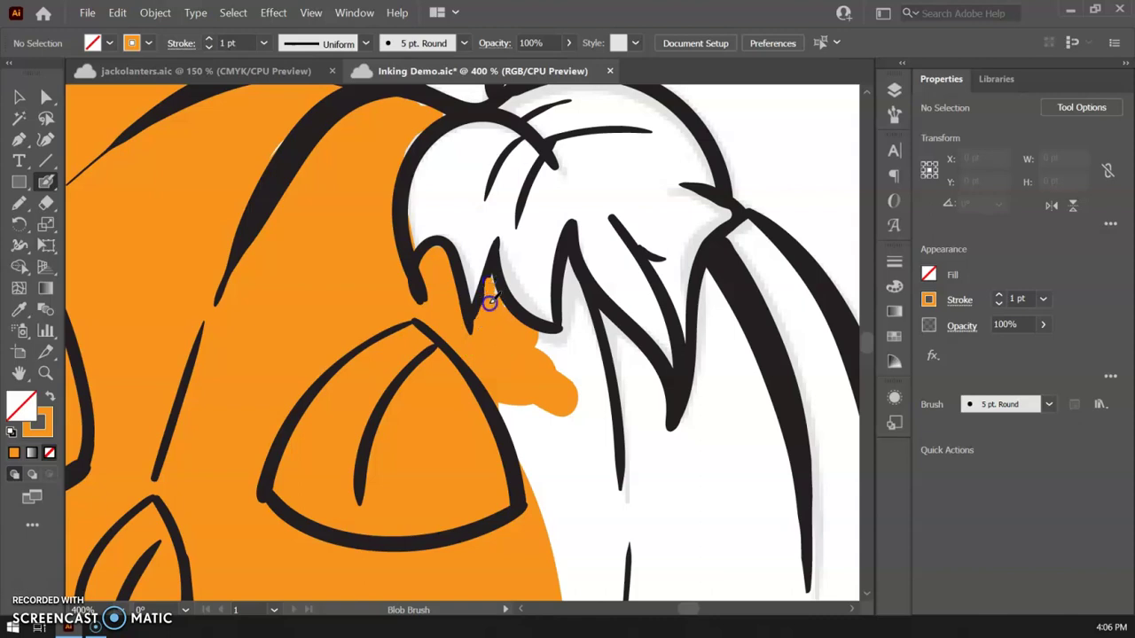
pyautogui.moveTo(507, 310)
pyautogui.mouseDown()
pyautogui.moveTo(557, 350)
pyautogui.moveTo(591, 337)
pyautogui.mouseUp()
pyautogui.moveTo(621, 479)
pyautogui.mouseDown()
pyautogui.moveTo(623, 505)
pyautogui.moveTo(577, 467)
pyautogui.moveTo(551, 470)
pyautogui.moveTo(547, 426)
pyautogui.moveTo(639, 481)
pyautogui.moveTo(690, 489)
pyautogui.moveTo(646, 519)
pyautogui.moveTo(572, 524)
pyautogui.mouseUp()
pyautogui.press('space')
pyautogui.moveTo(545, 408)
pyautogui.mouseDown()
pyautogui.moveTo(426, 461)
pyautogui.moveTo(336, 440)
pyautogui.moveTo(363, 401)
pyautogui.moveTo(411, 446)
pyautogui.moveTo(356, 416)
pyautogui.moveTo(376, 385)
pyautogui.moveTo(427, 429)
pyautogui.moveTo(443, 499)
pyautogui.moveTo(423, 458)
pyautogui.mouseUp()
# Step: Paint orange over the remaining gaps inside the pumpkin's left and lower outline with the Blob Brush
pyautogui.hotkey('ctrl', '-')
pyautogui.hotkey('ctrl', '-')
pyautogui.hotkey('ctrl', '-')
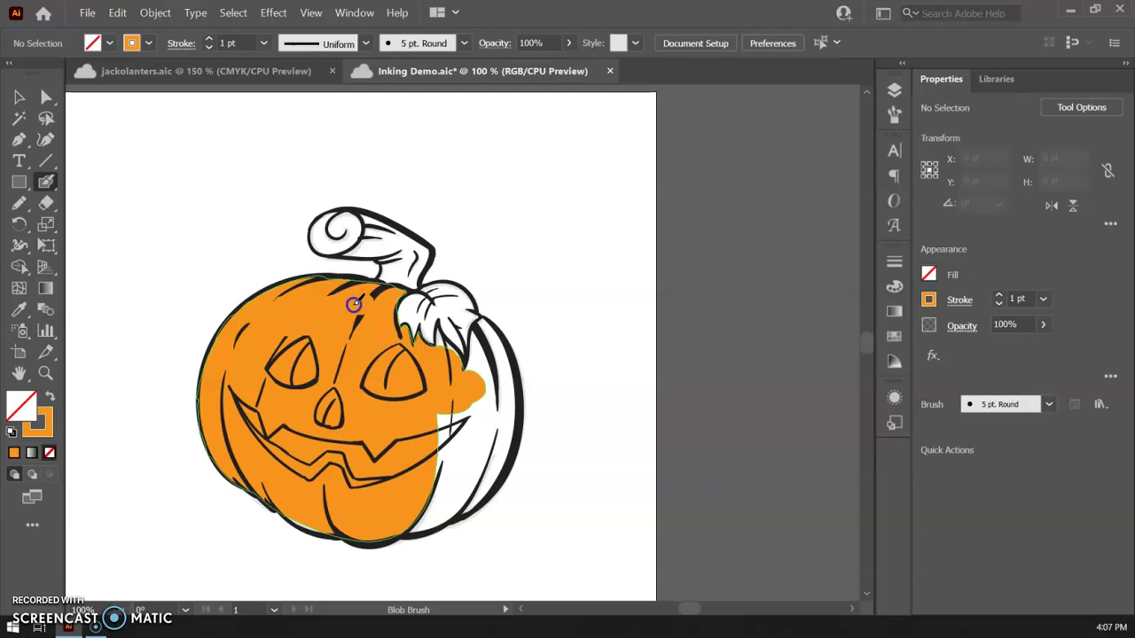
pyautogui.moveTo(359, 328); pyautogui.dragTo(358, 340)
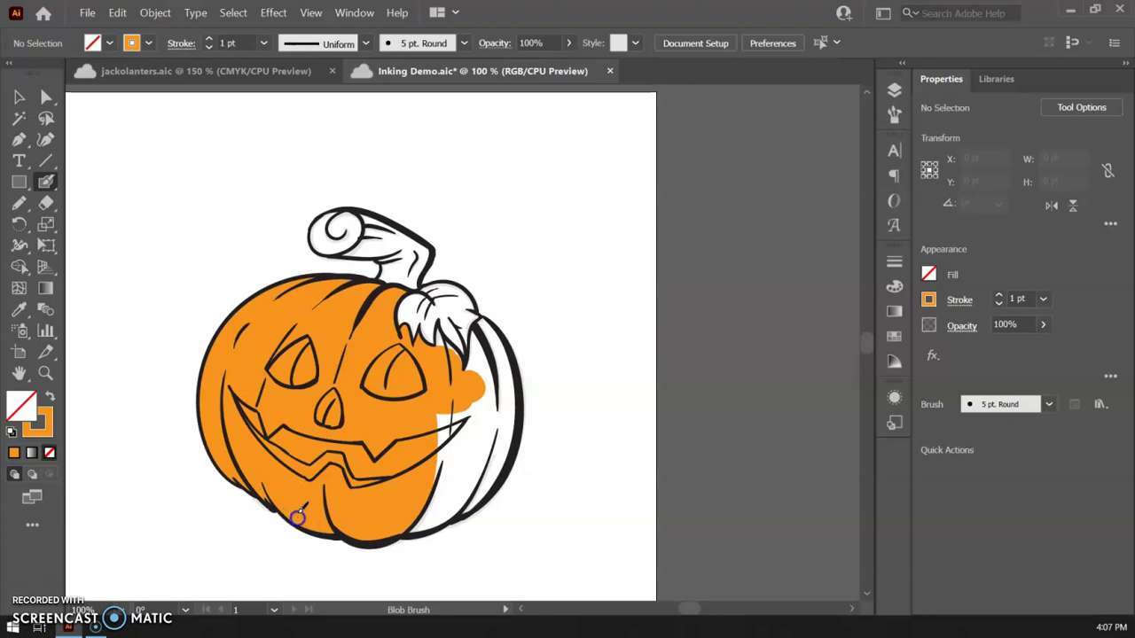
# Step: Set the stroke colour to green and paint the stem's curled end on the Flat layer with the Blob Brush
pyautogui.click(893, 89)
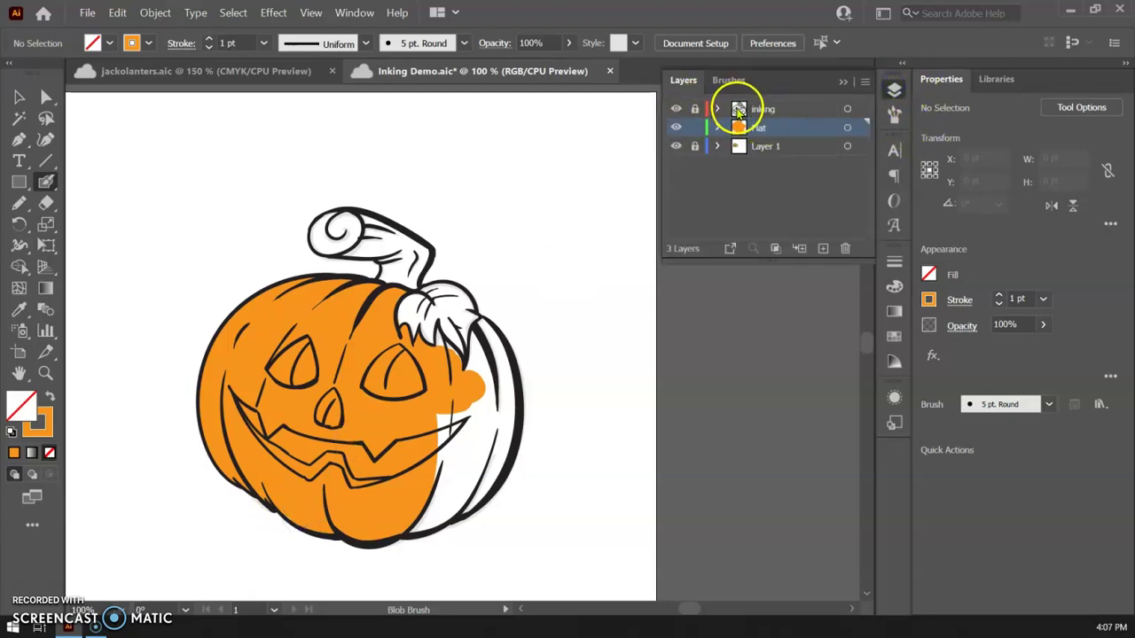
pyautogui.click(893, 90)
pyautogui.click(930, 301)
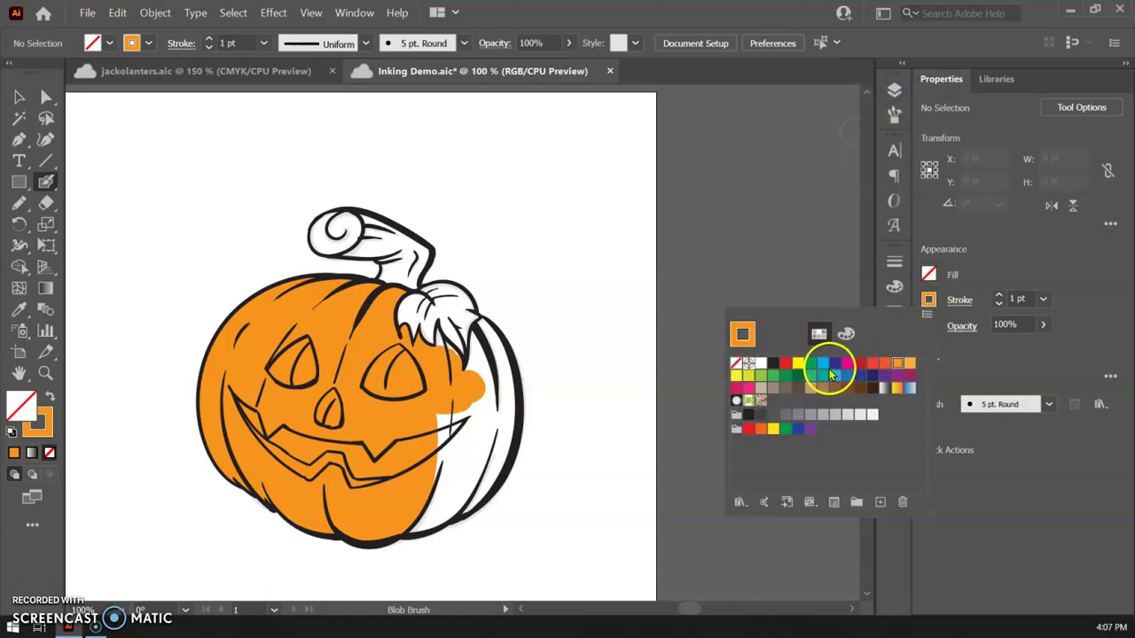
pyautogui.click(809, 363)
pyautogui.click(352, 220)
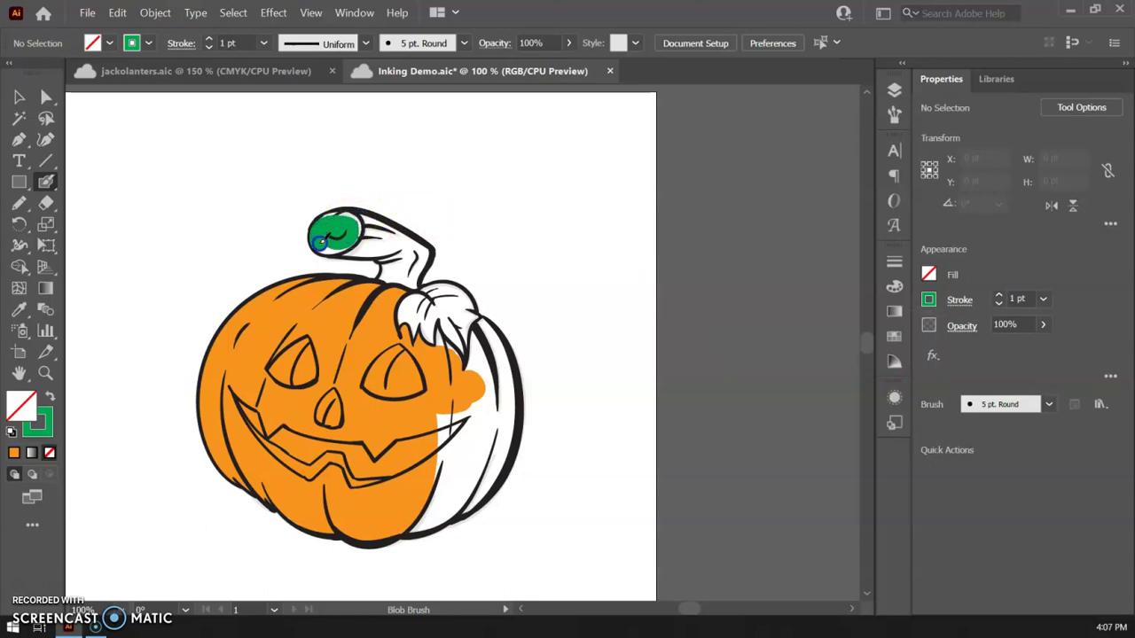
pyautogui.moveTo(371, 246); pyautogui.dragTo(336, 241)
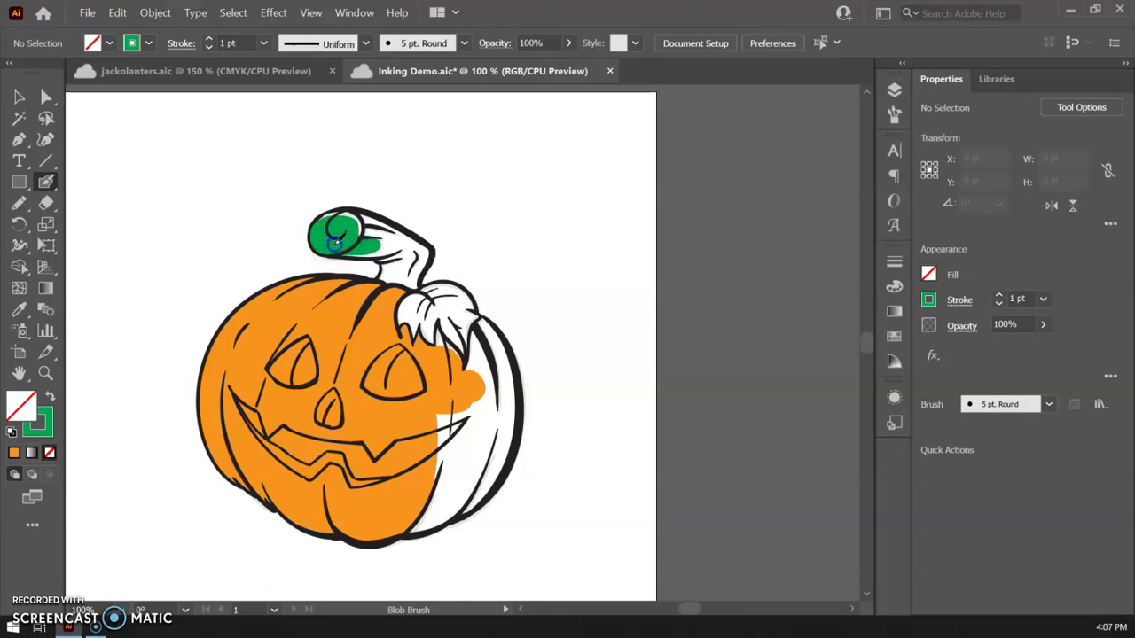